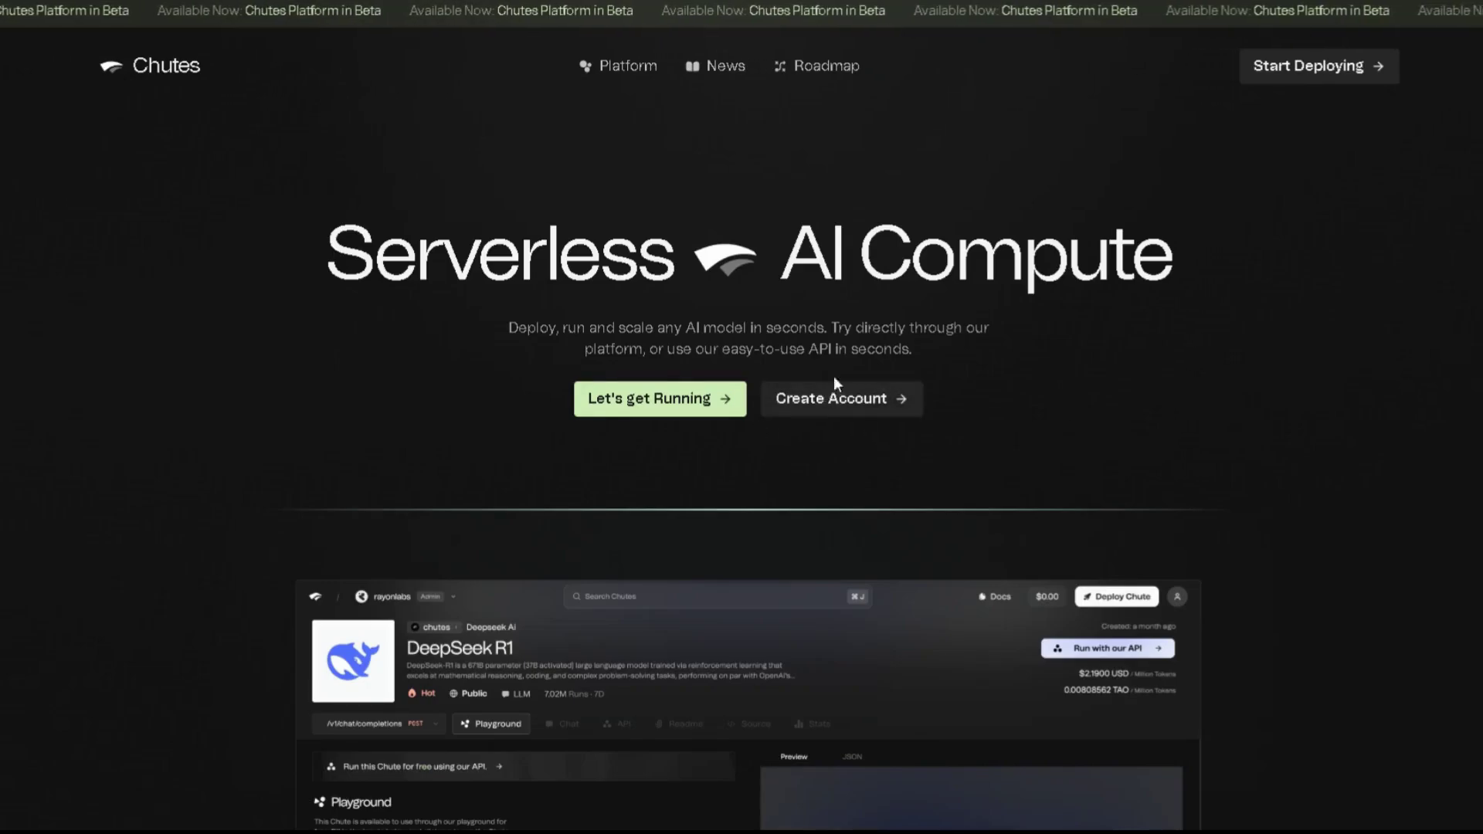
Create a Chutes account with the username LLMHaventest and continue past the fingerprint page to the platform.
click(829, 400)
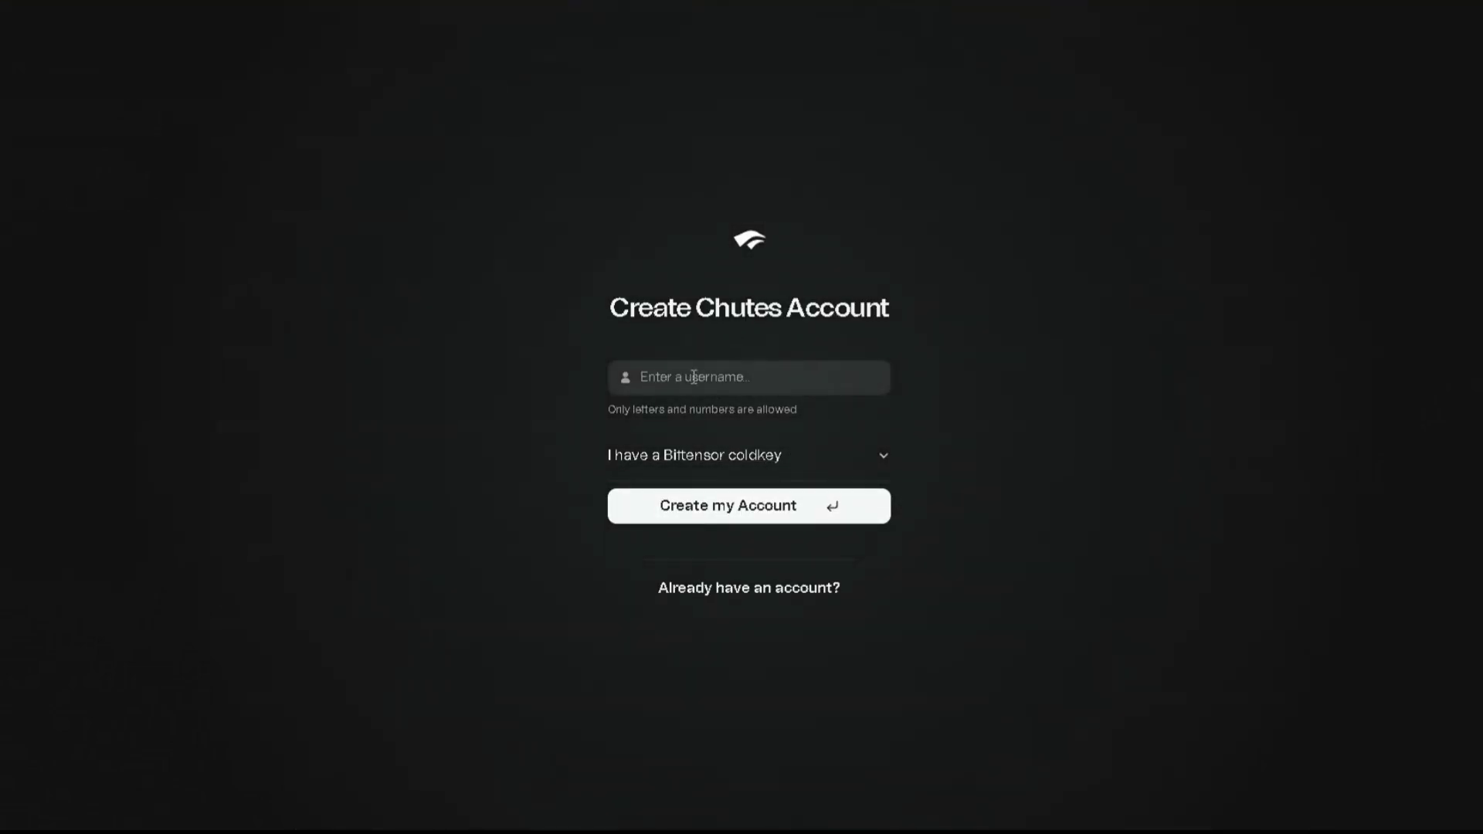
click(699, 383)
text(LLMHaventest)
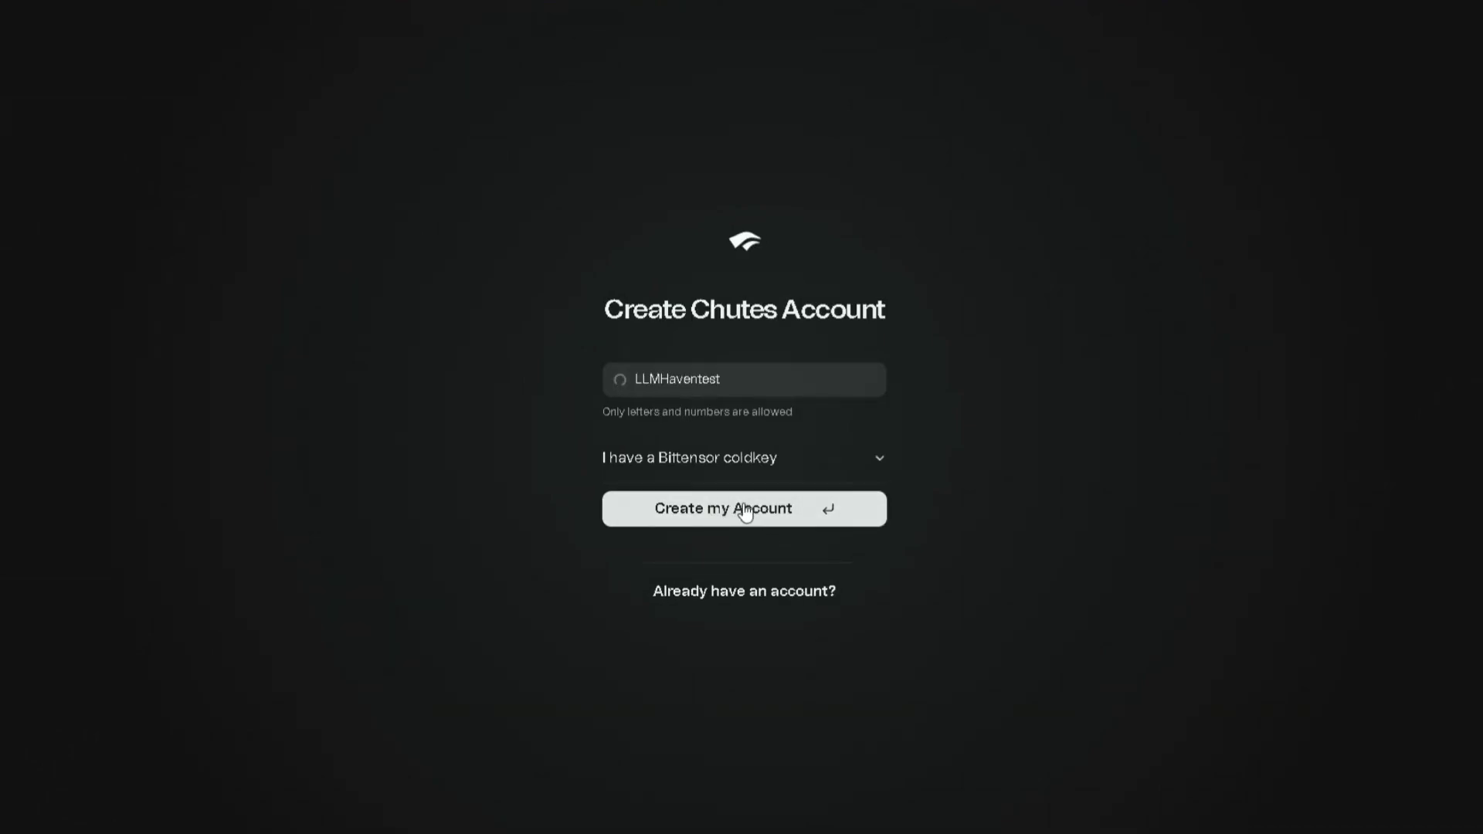
click(744, 498)
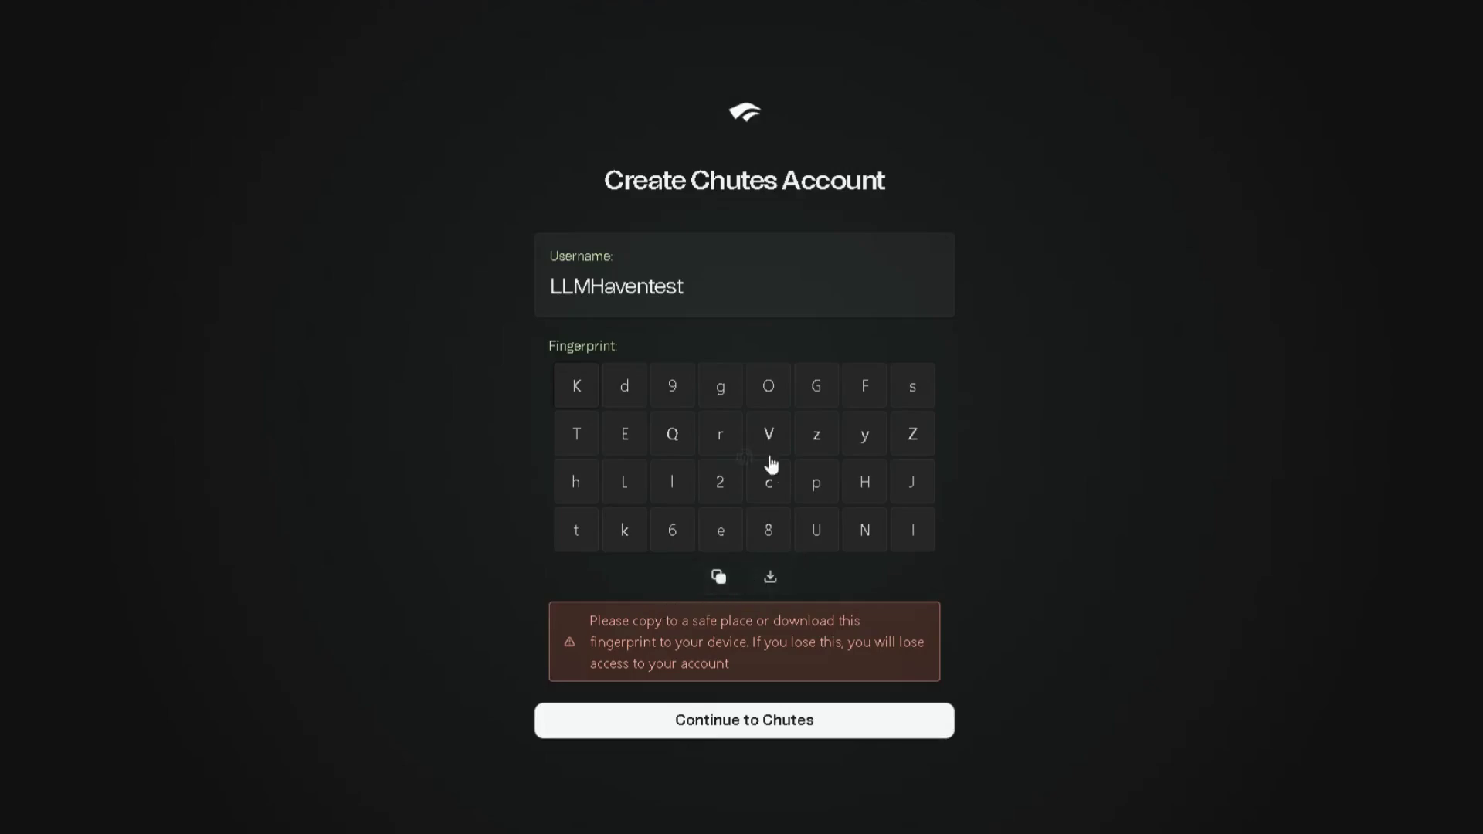
click(746, 439)
click(745, 438)
click(716, 723)
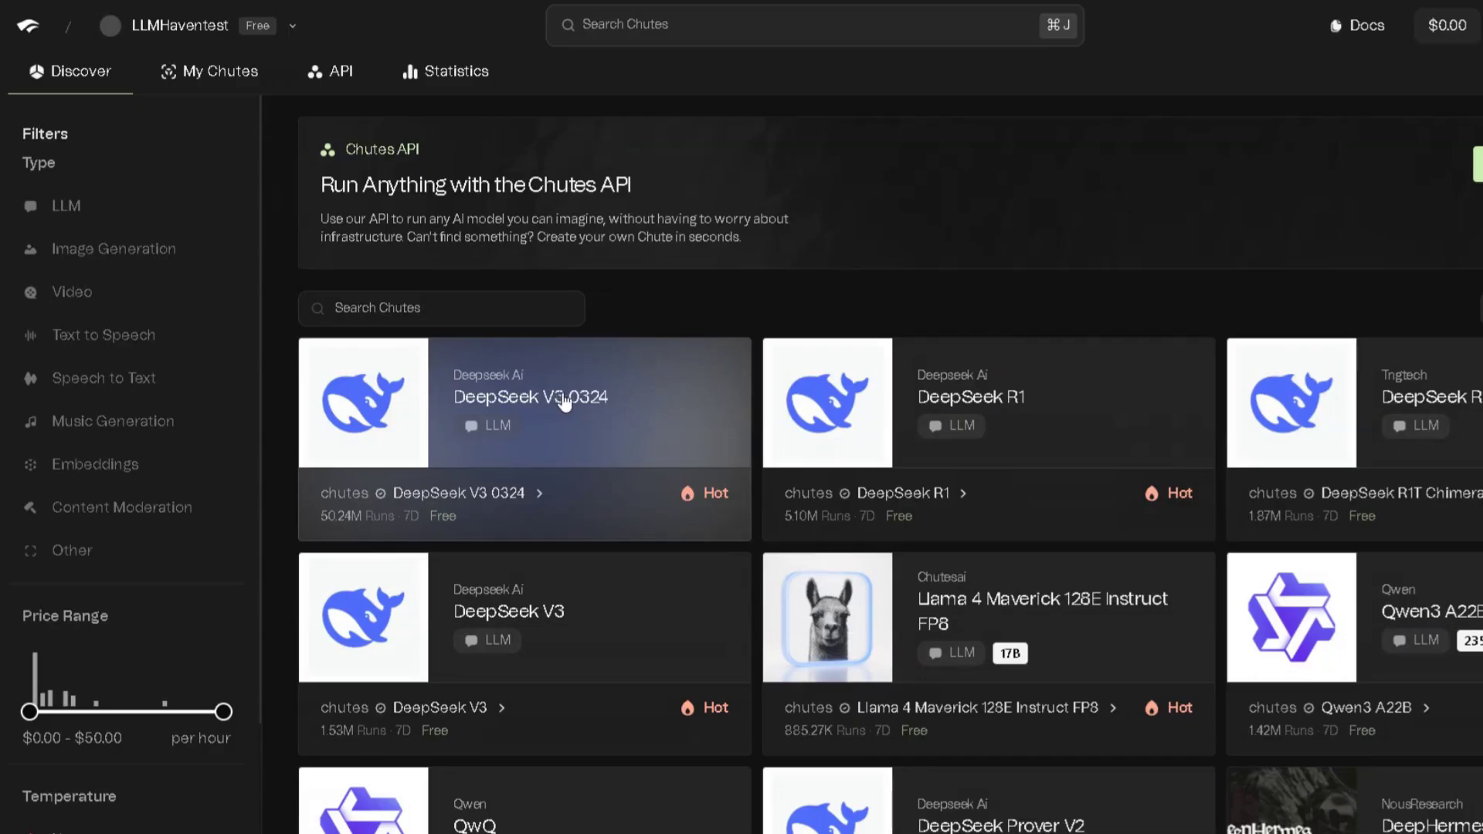
Open the API code examples of the DeepSeek V3 0324 model.
click(516, 398)
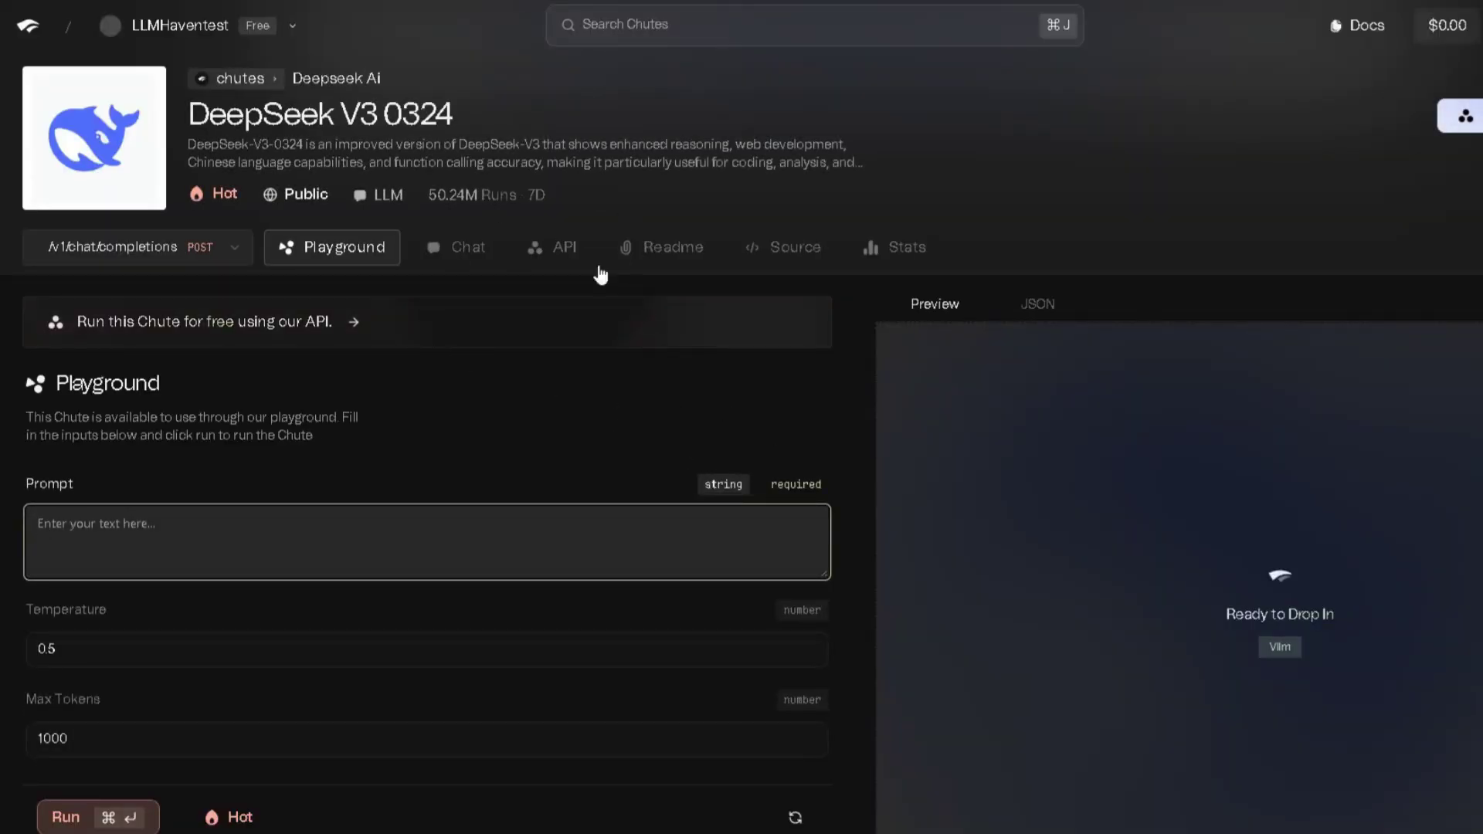
click(541, 247)
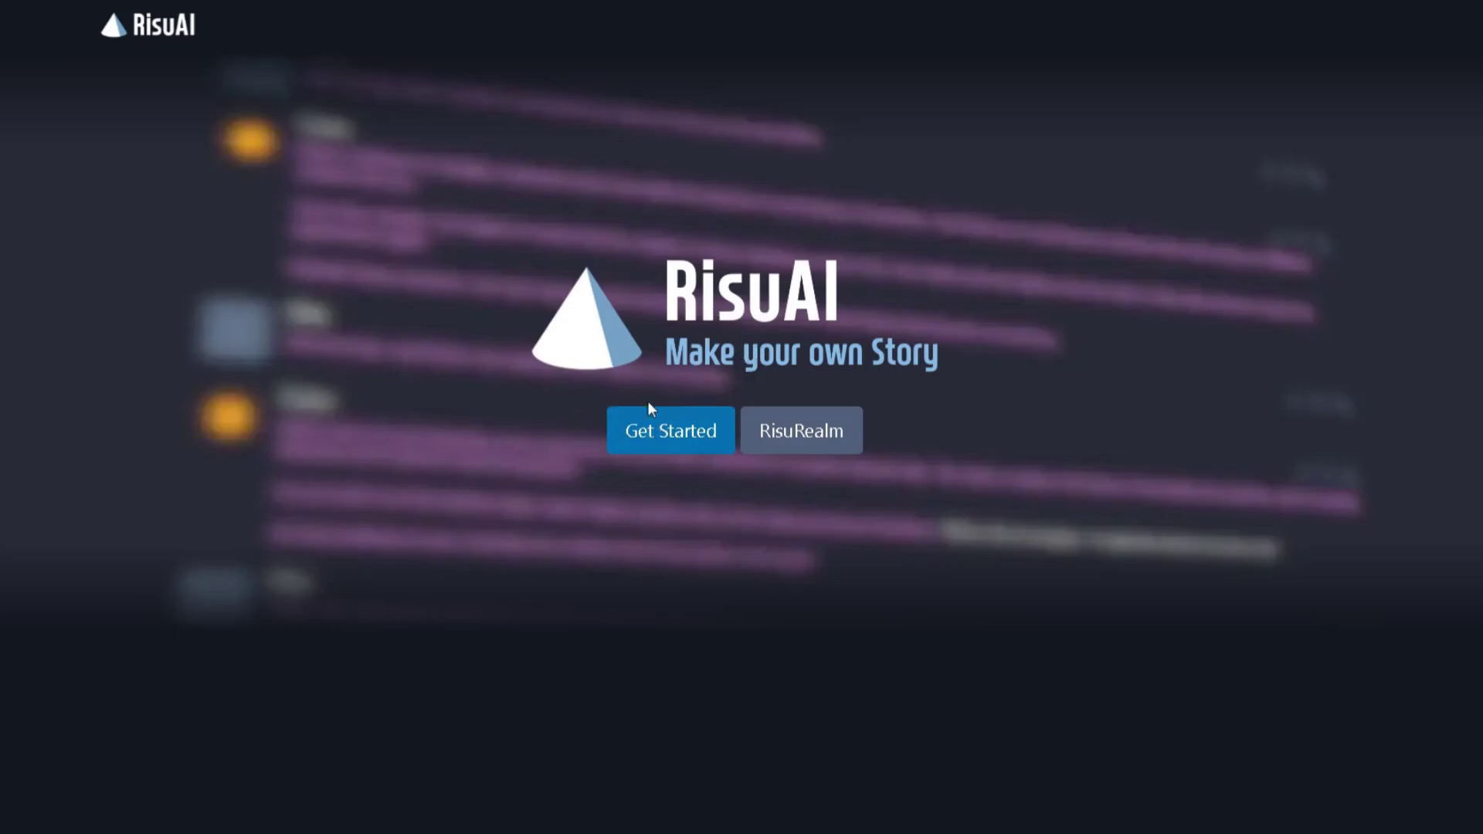
Switch to RisuAI, launch its web version and give LLMHaven as the name in the setup chat.
click(674, 435)
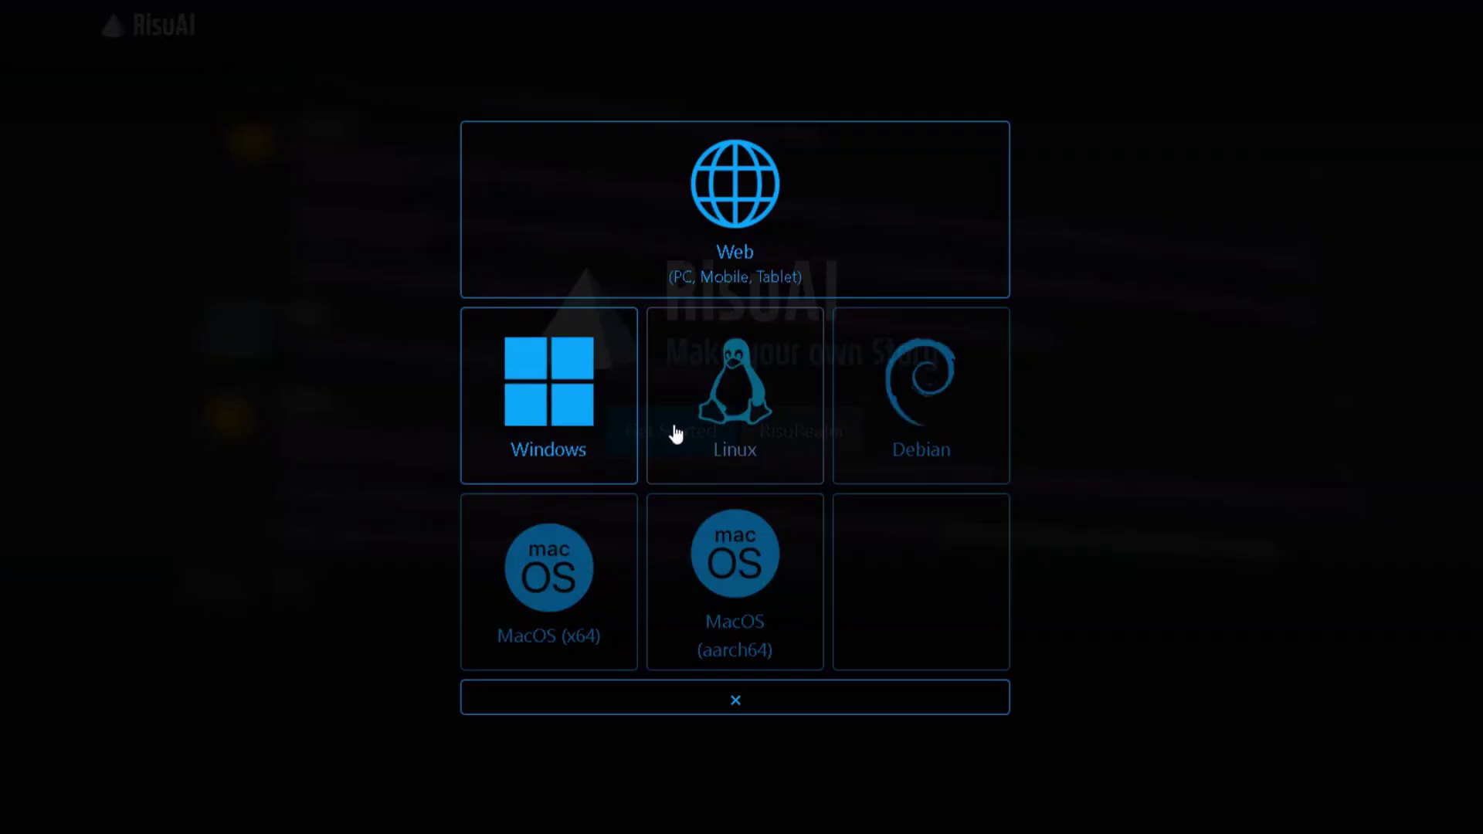
click(733, 229)
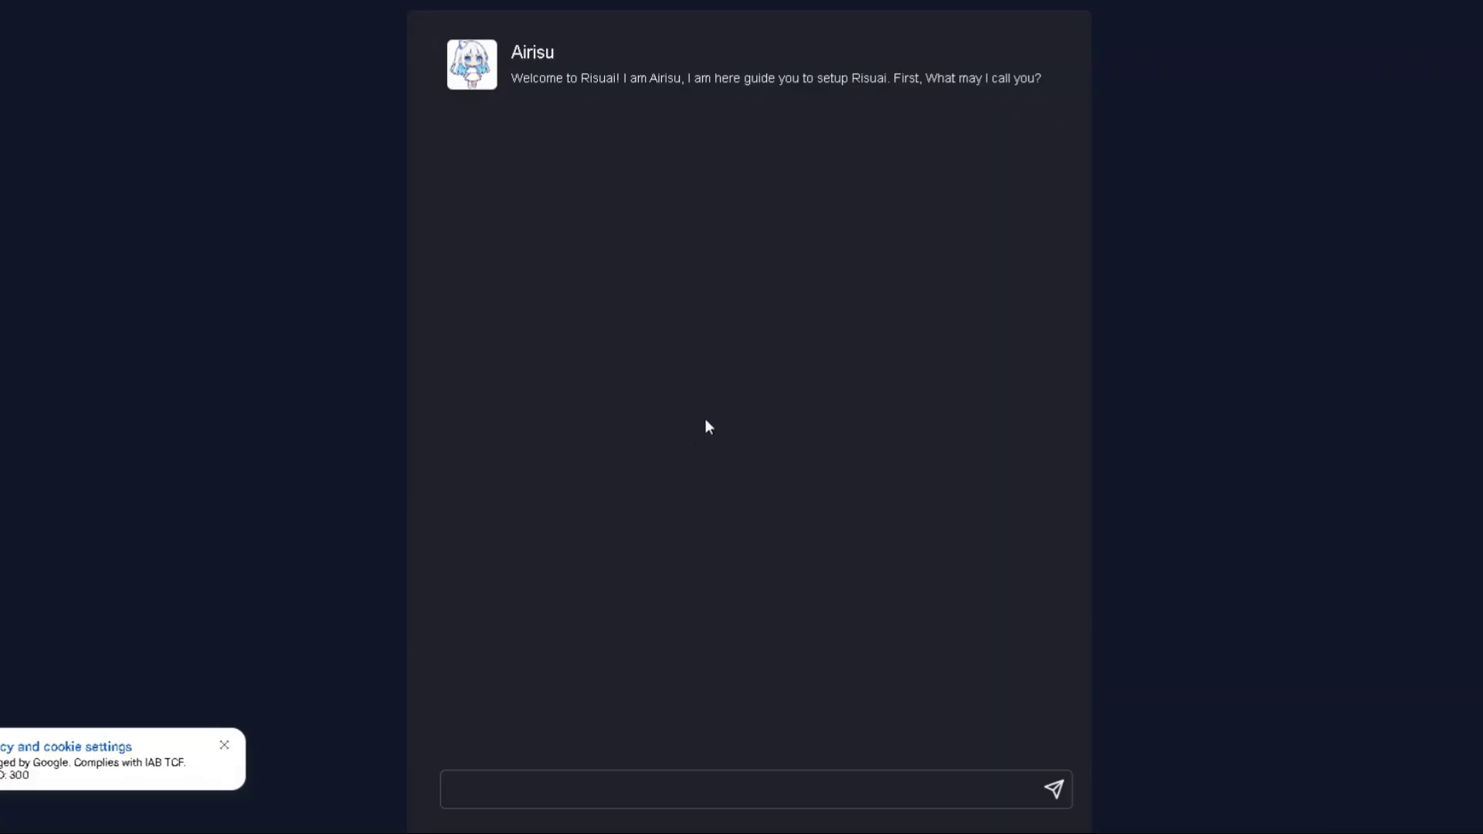
click(650, 783)
text(LLM)
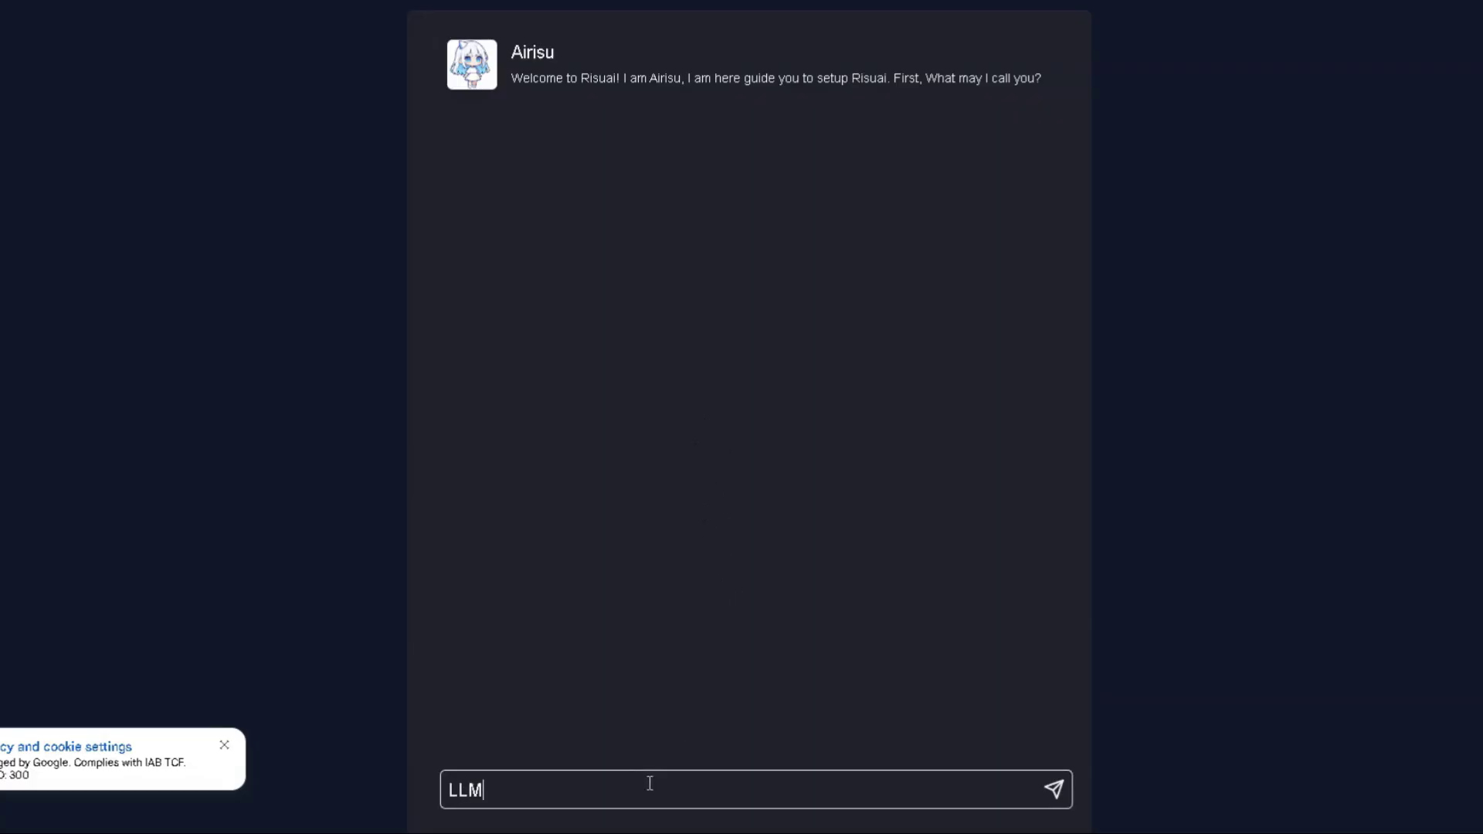
text(Haven)
key(Return)
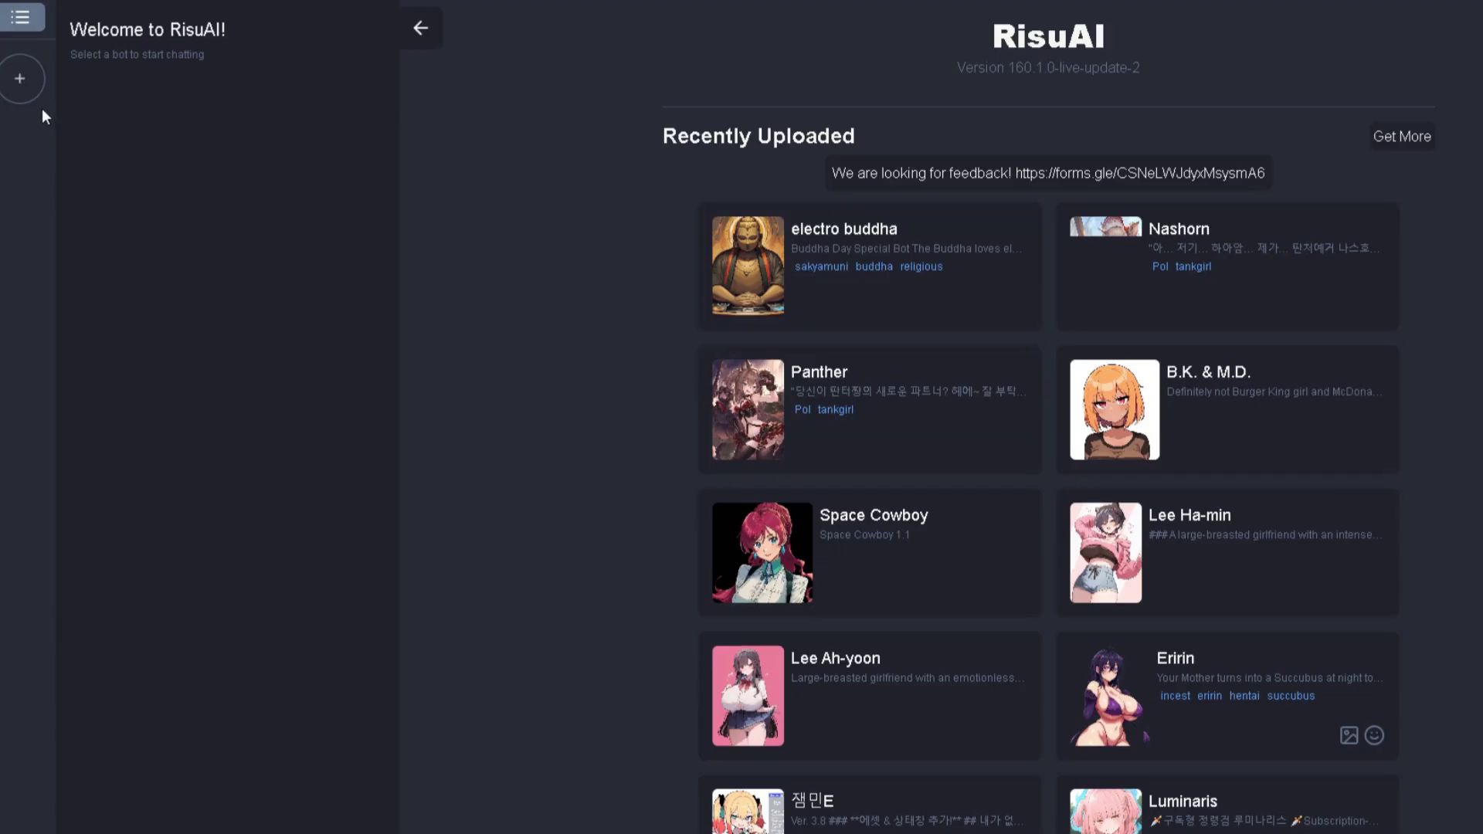
View the registration form for a new Risu account under the account settings, and close it without registering.
click(20, 29)
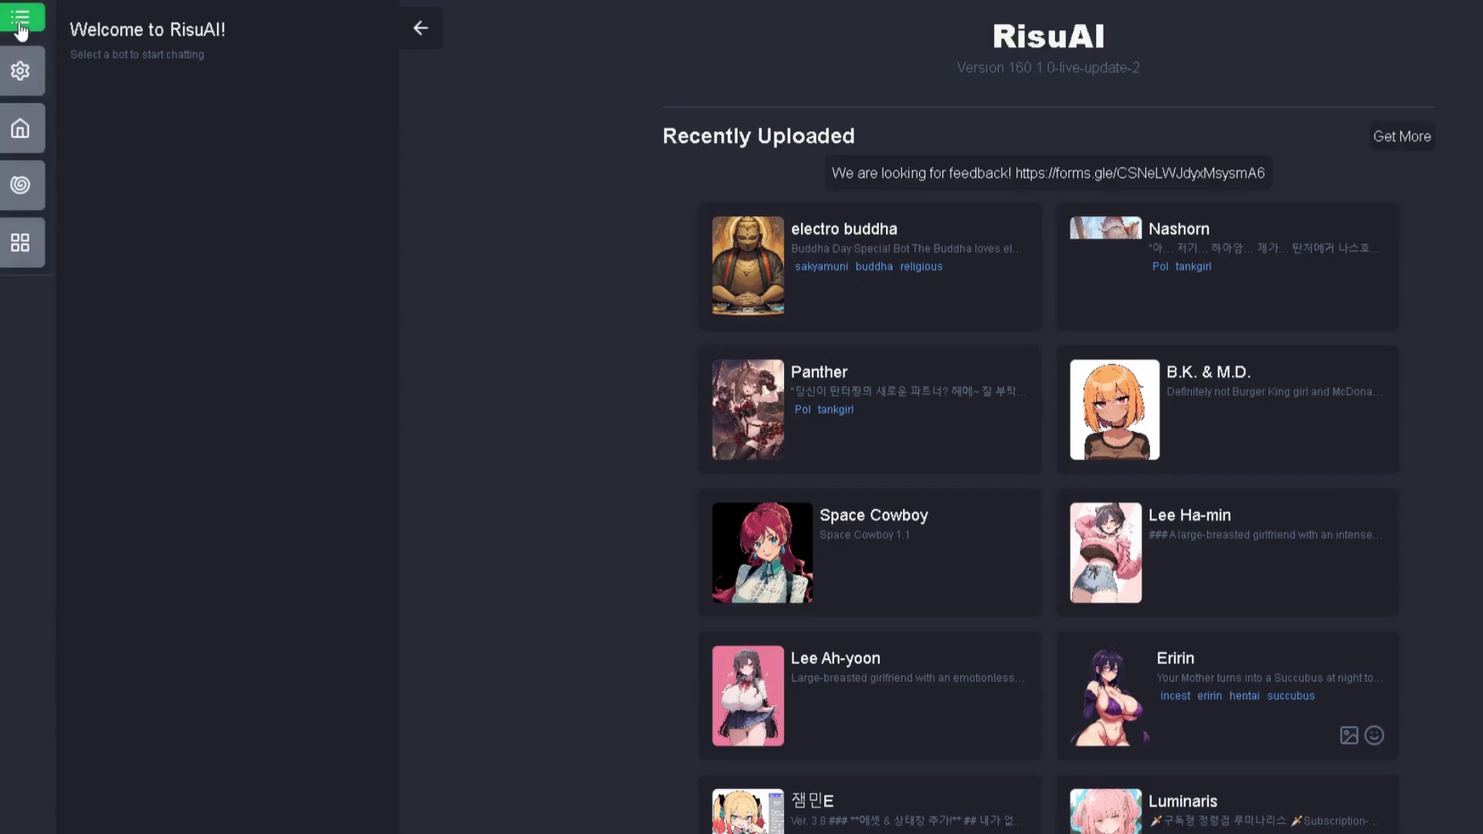
click(20, 74)
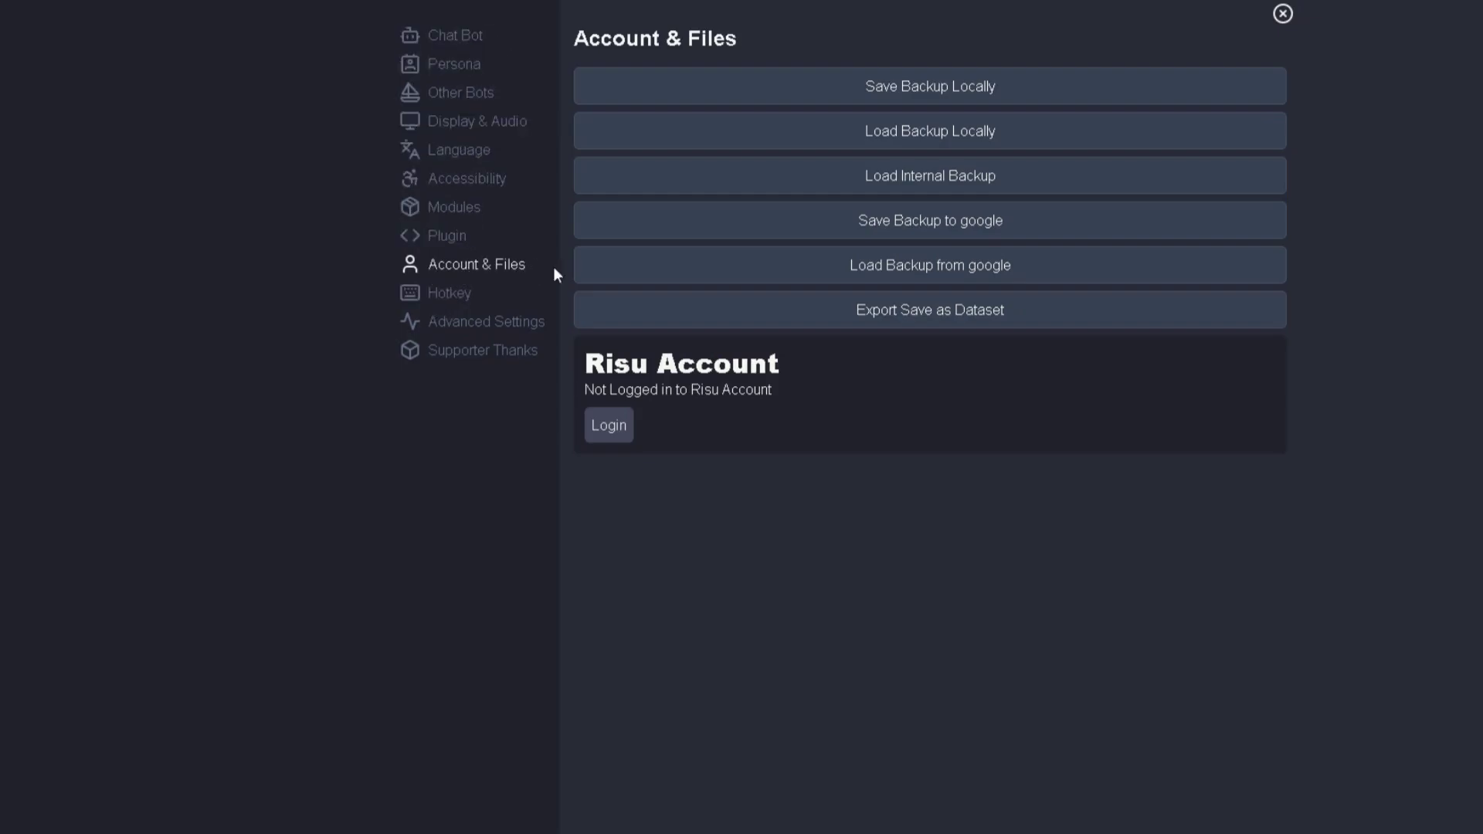
click(616, 427)
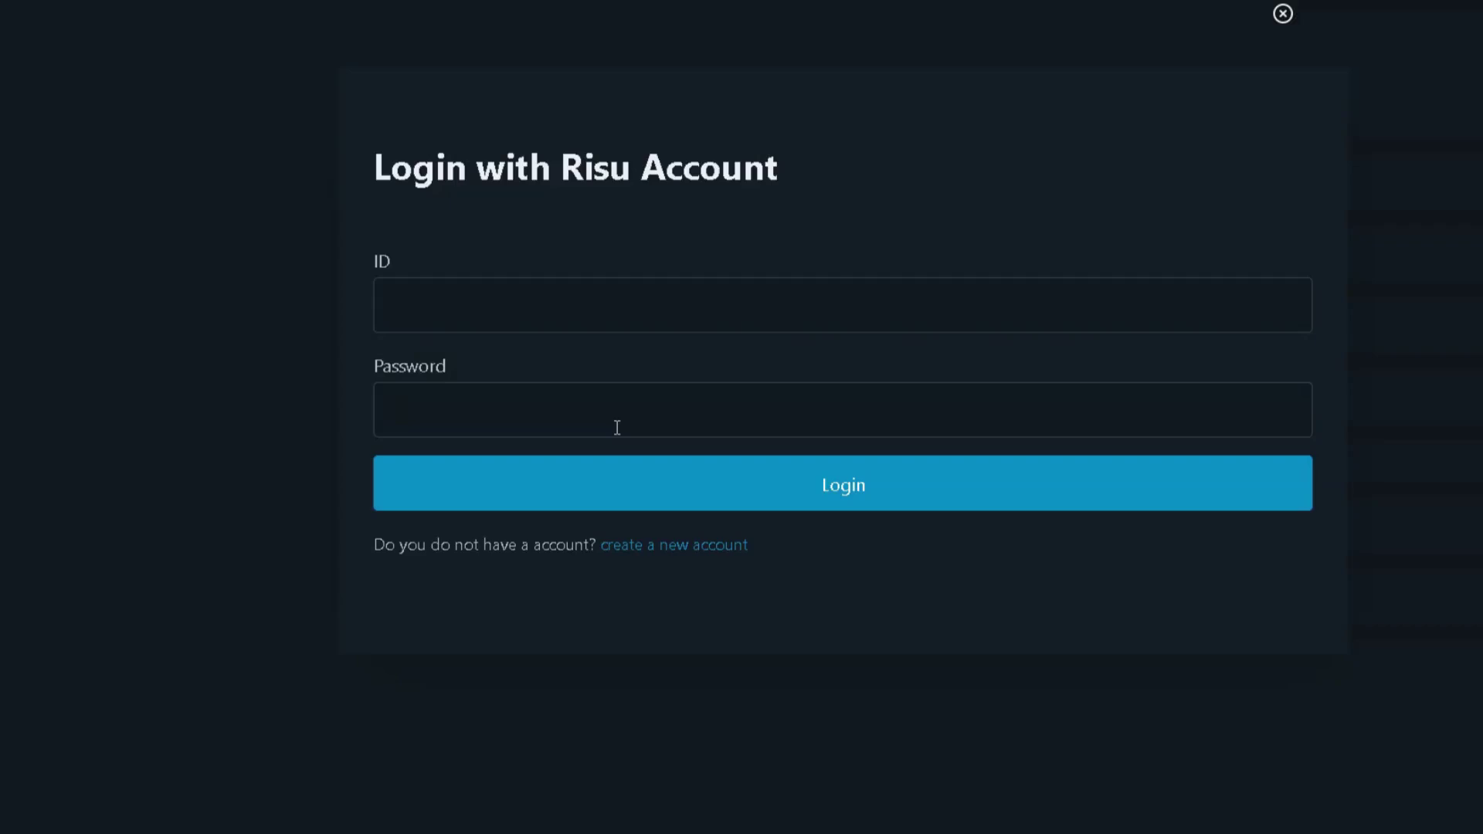
click(676, 547)
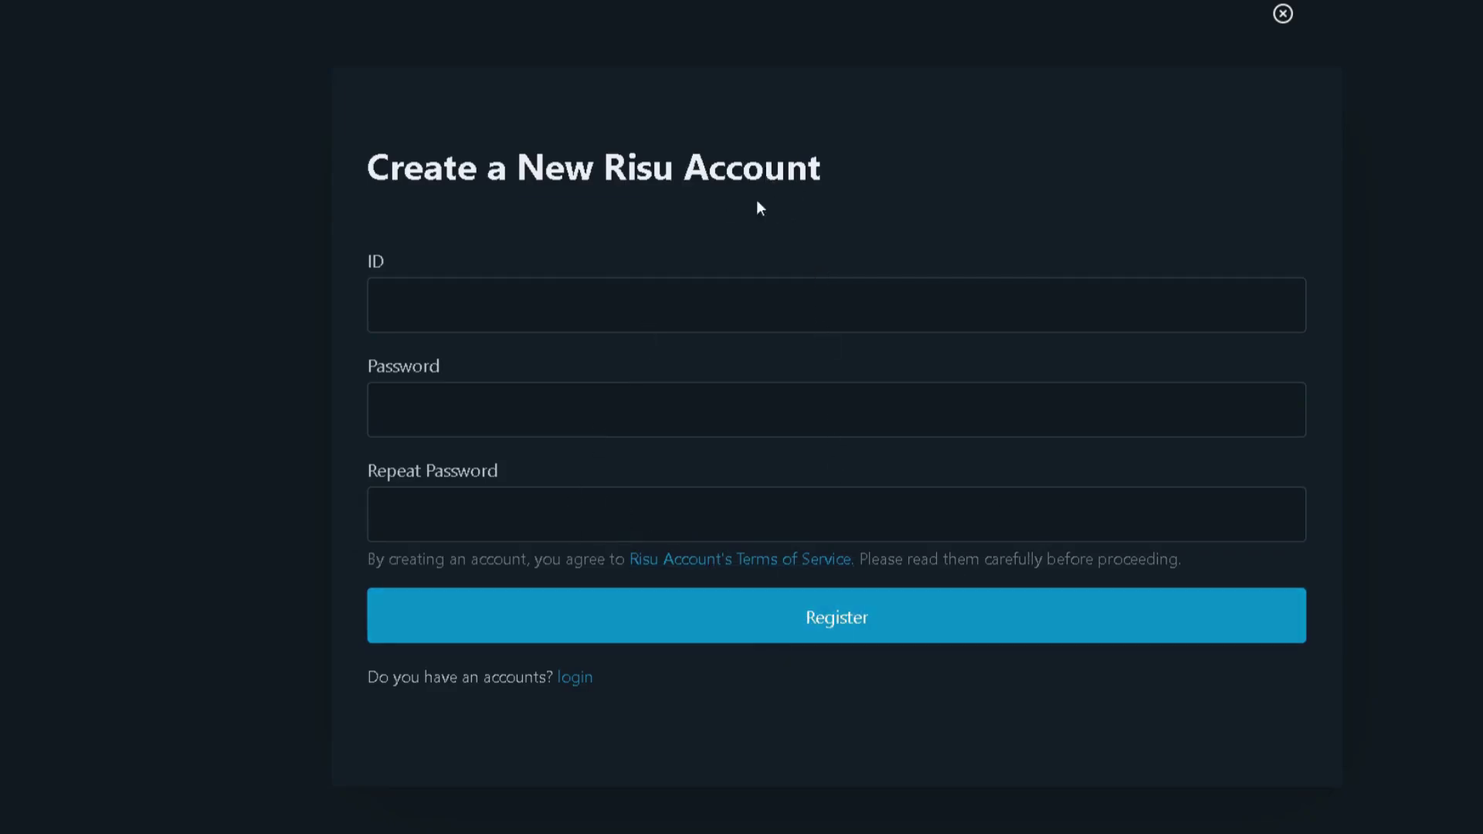
click(1284, 14)
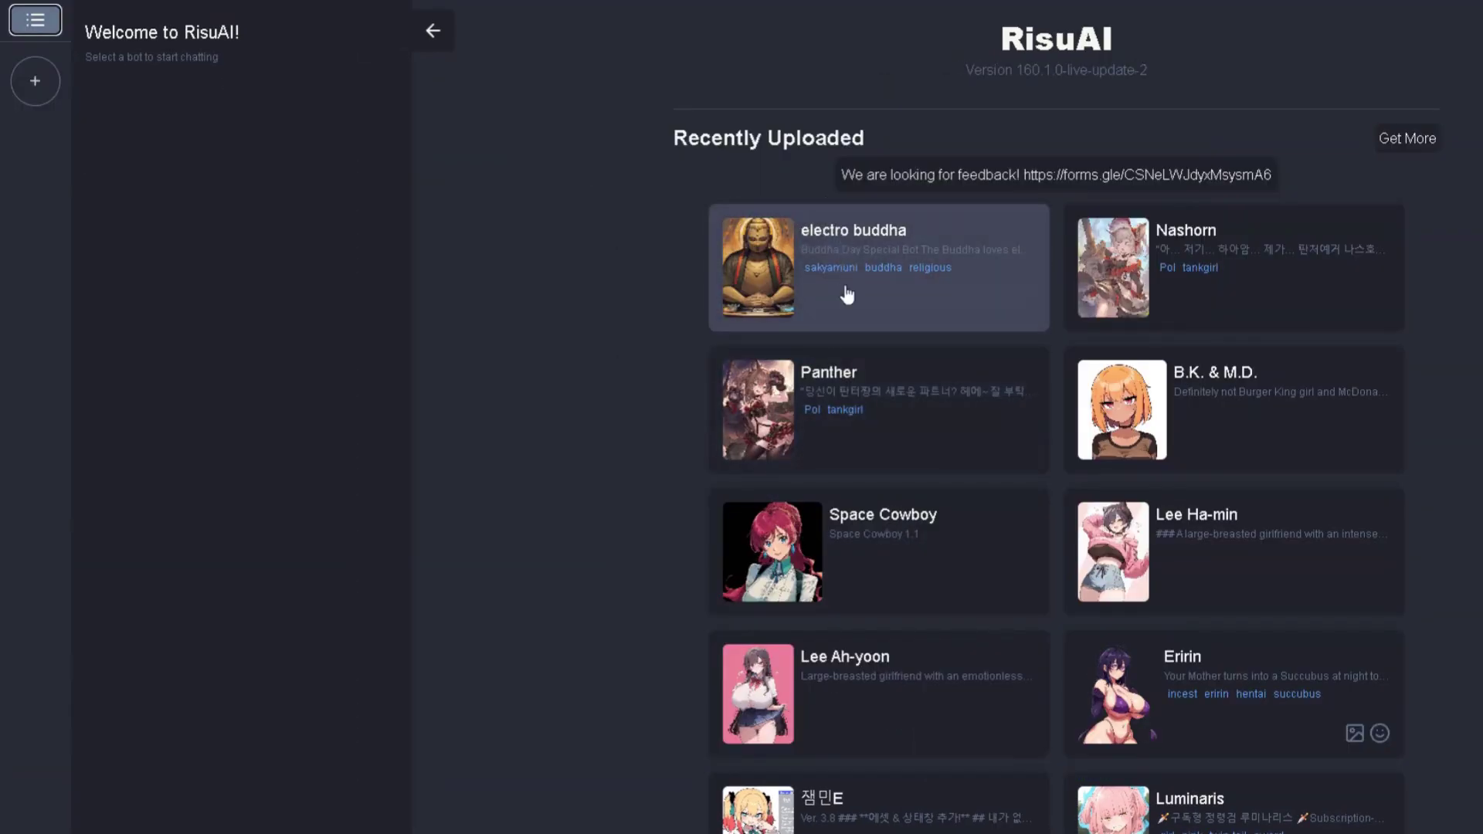
In RisuAI's Chat Bot settings, set the main model to Custom API.
click(39, 25)
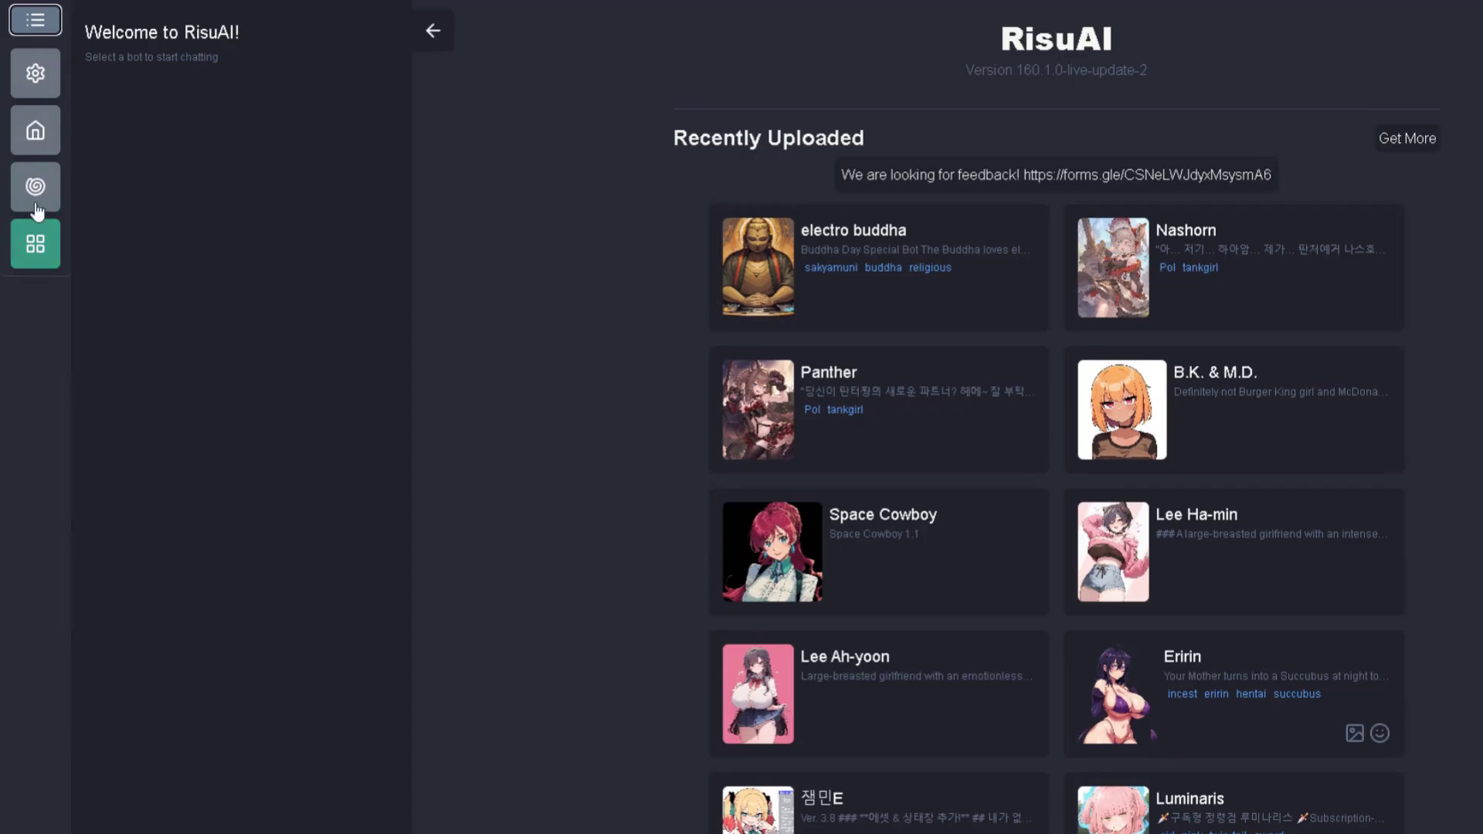
click(33, 75)
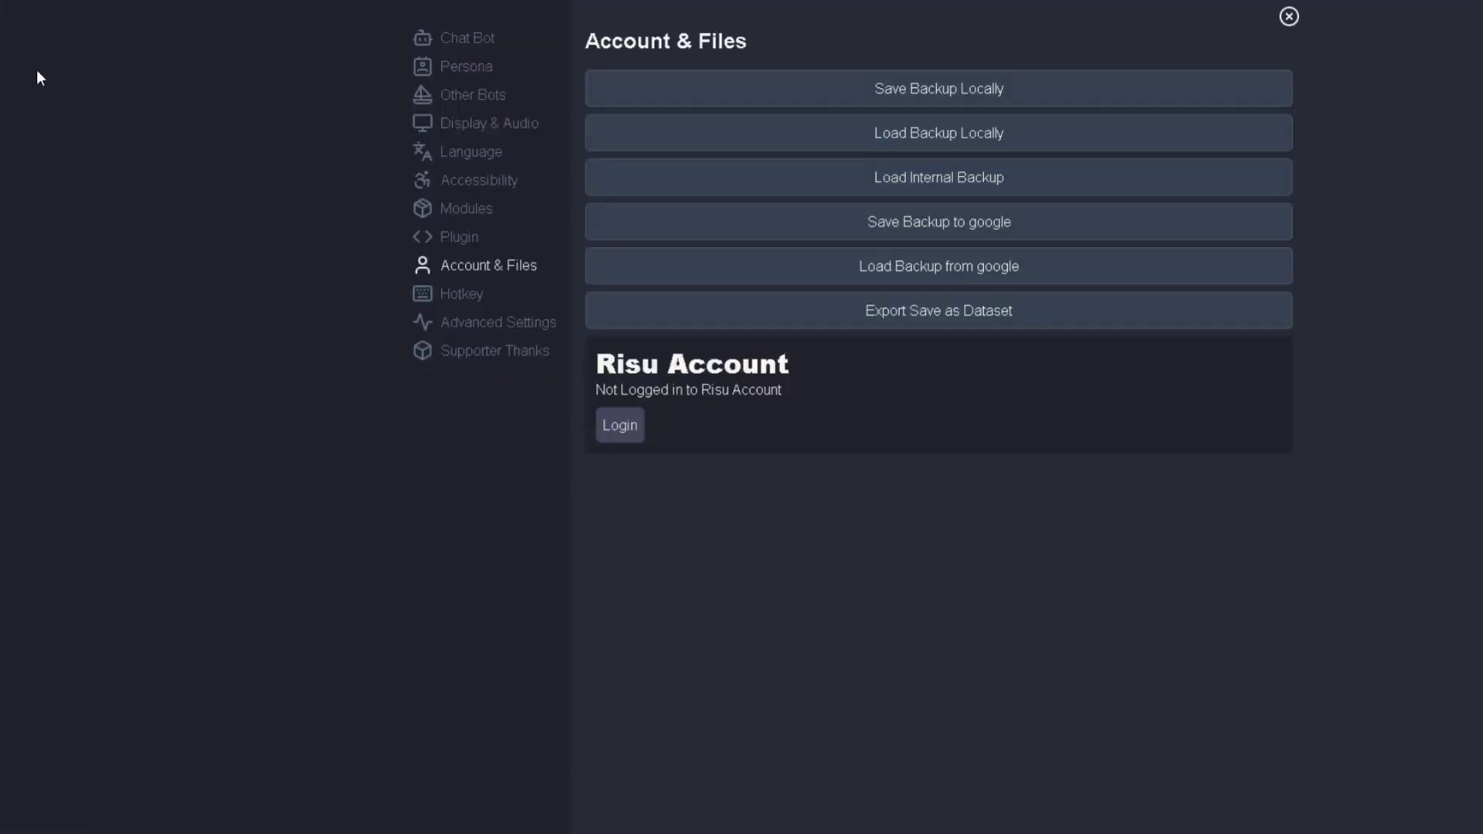
click(460, 38)
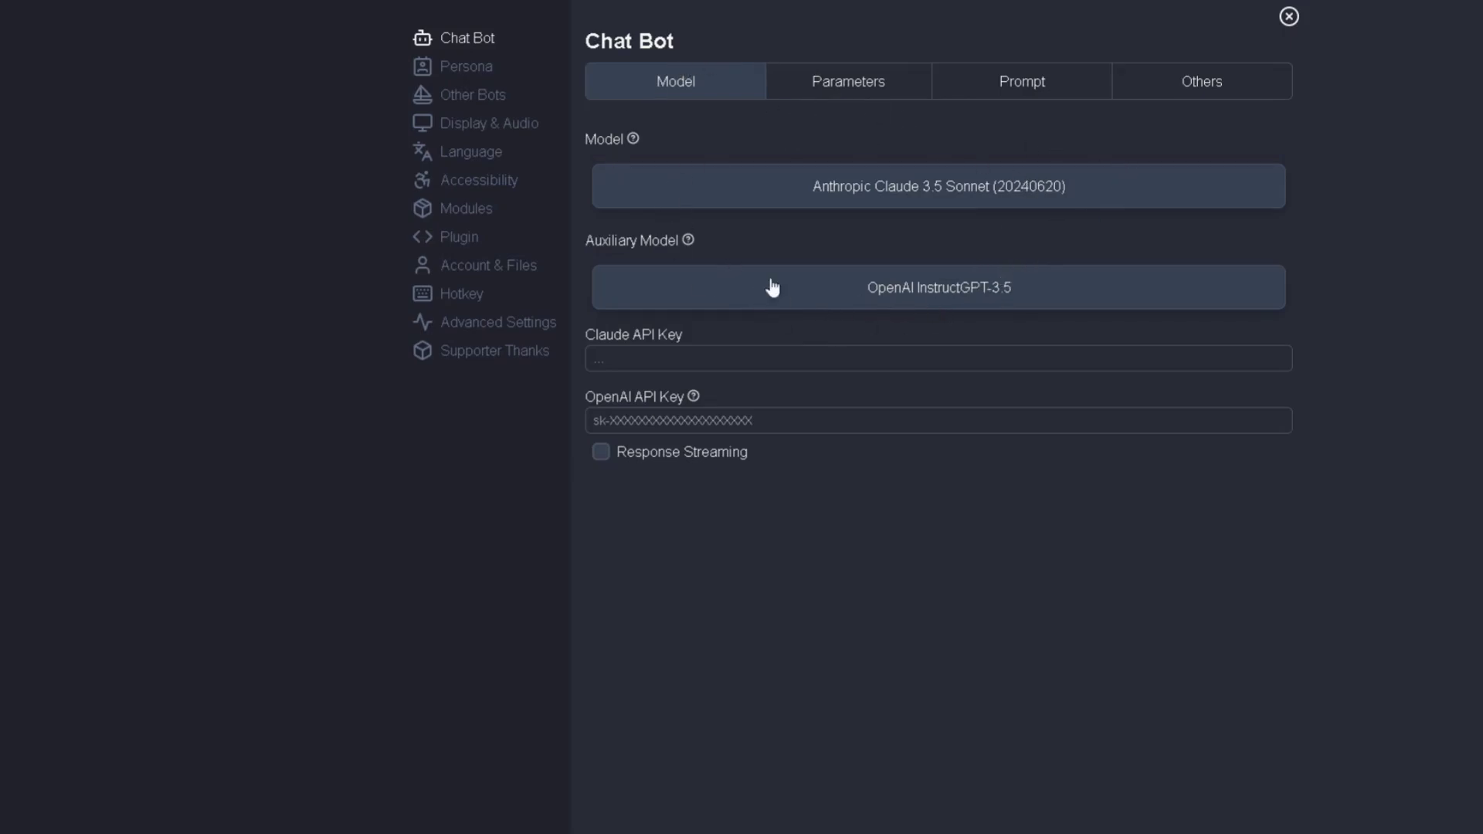
click(873, 186)
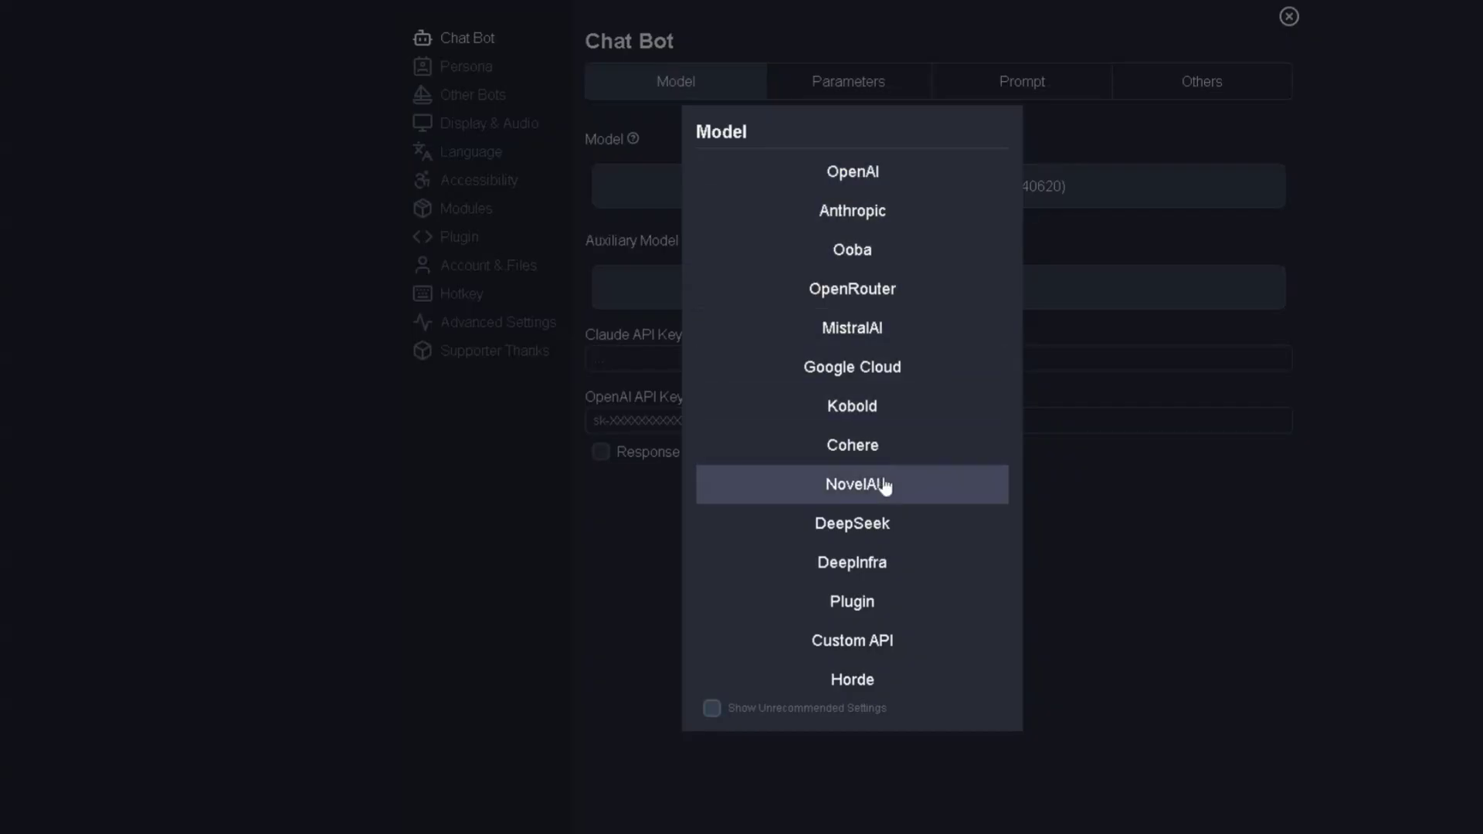
click(845, 643)
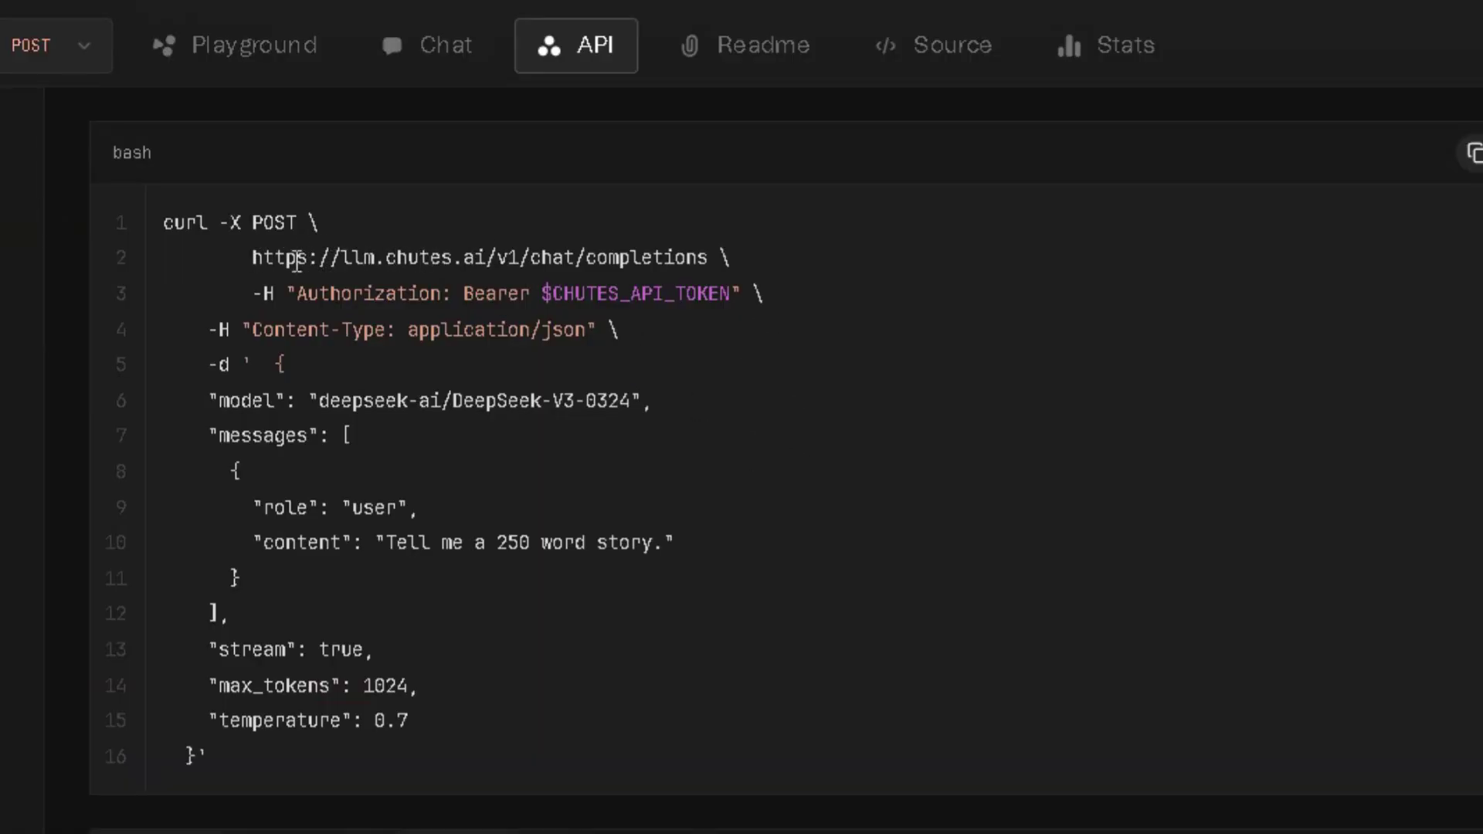
drag(709, 258, 253, 261)
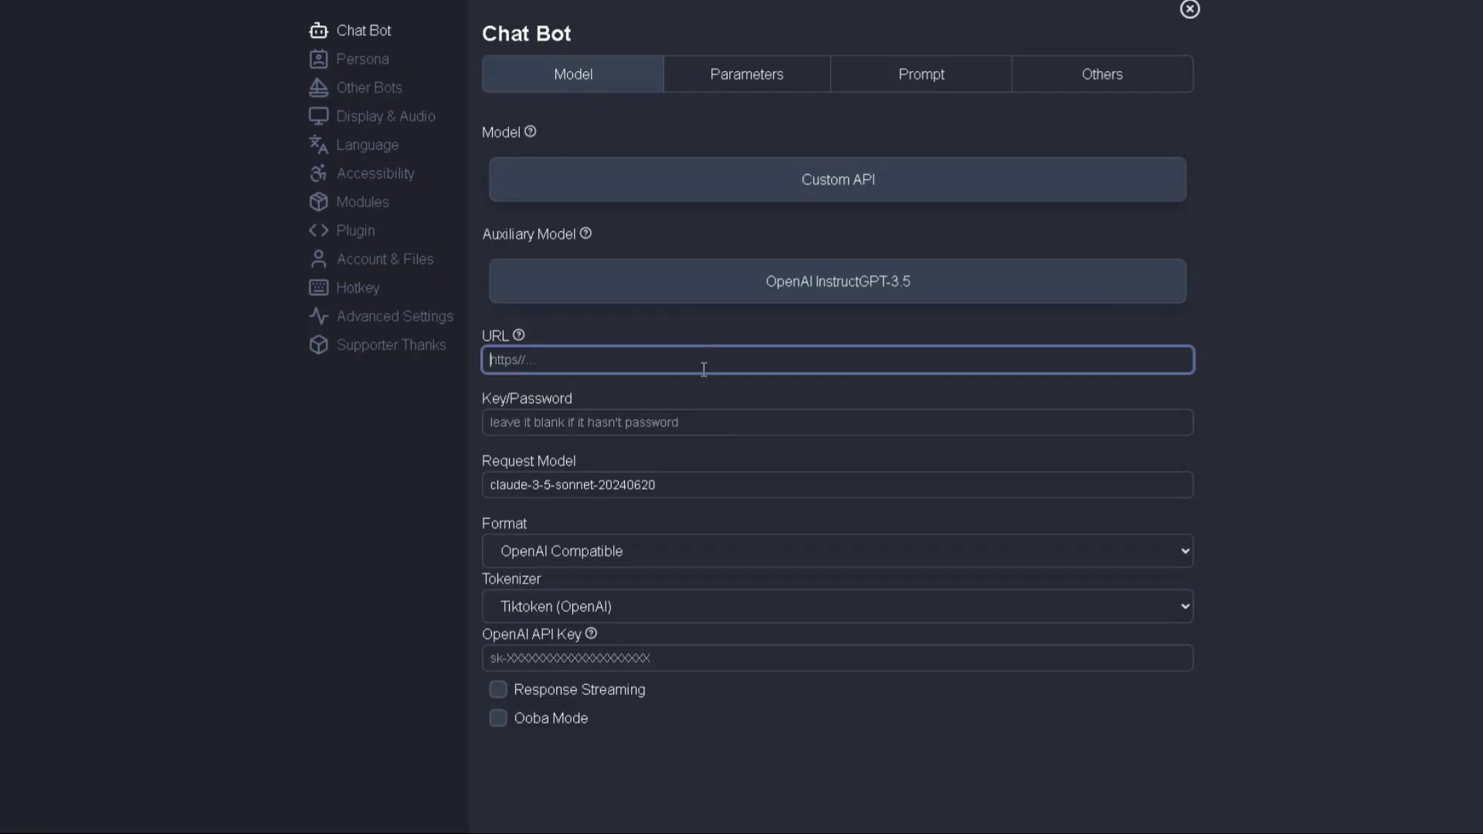
text(https://llm.chutes.ai/v1/chat/completions)
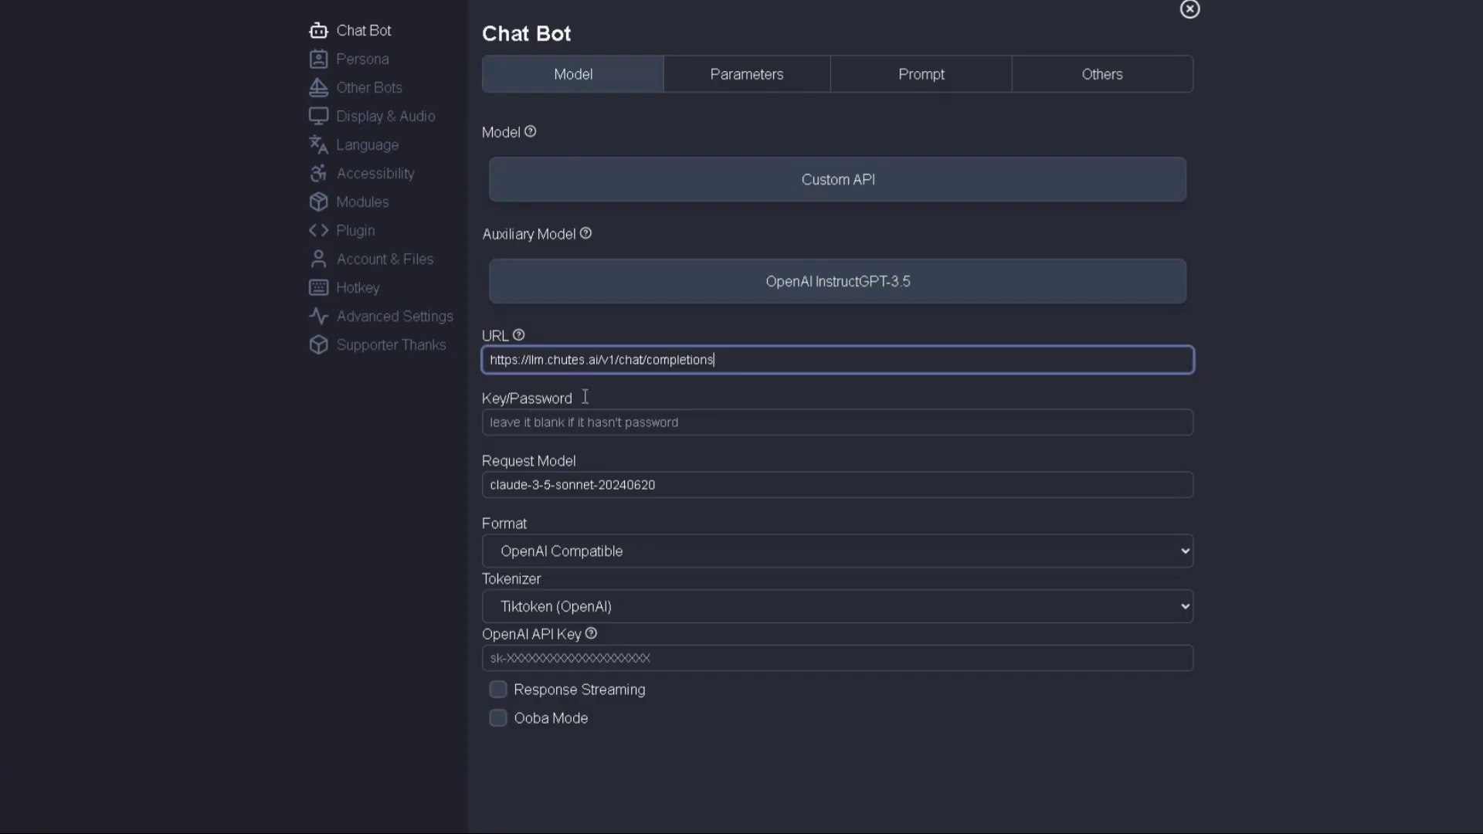
click(744, 391)
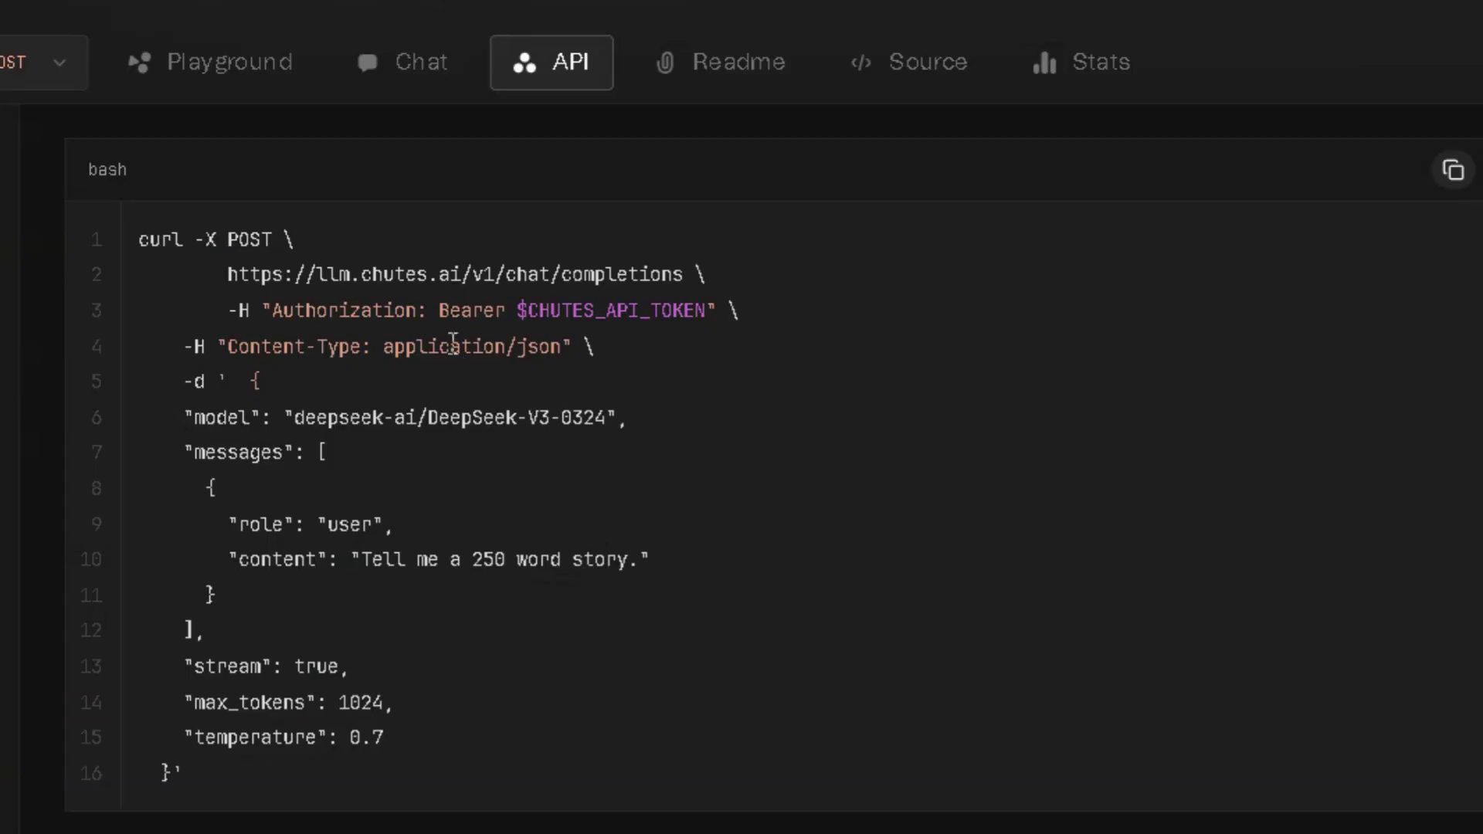
Copy the model identifier from the Chutes code example and replace RisuAI's Request Model with deepseek-ai/DeepSeek-V3-0324.
drag(295, 418, 607, 417)
key(ctrl+c)
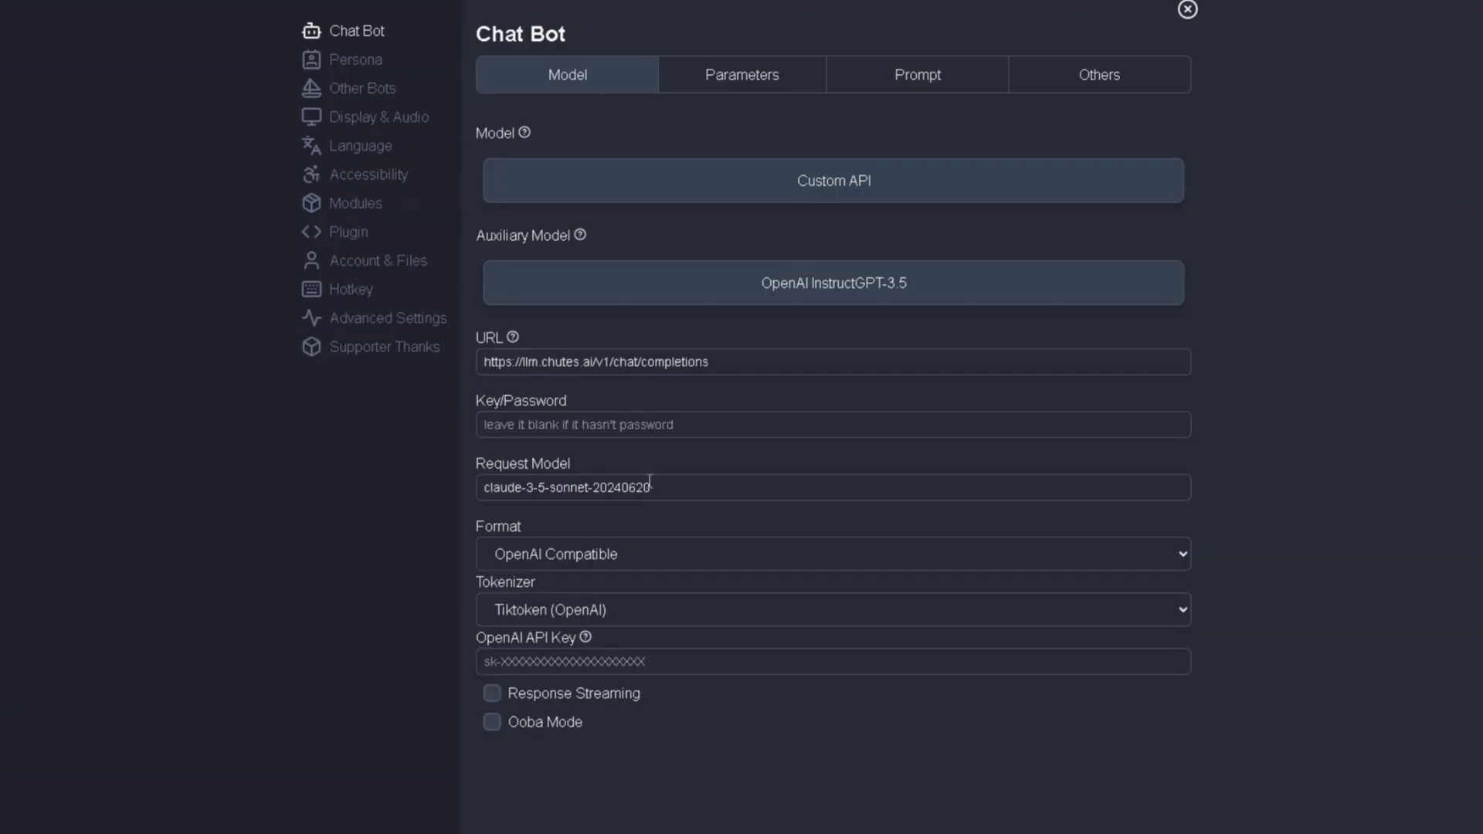
drag(650, 482, 410, 480)
key(ctrl+v)
click(723, 509)
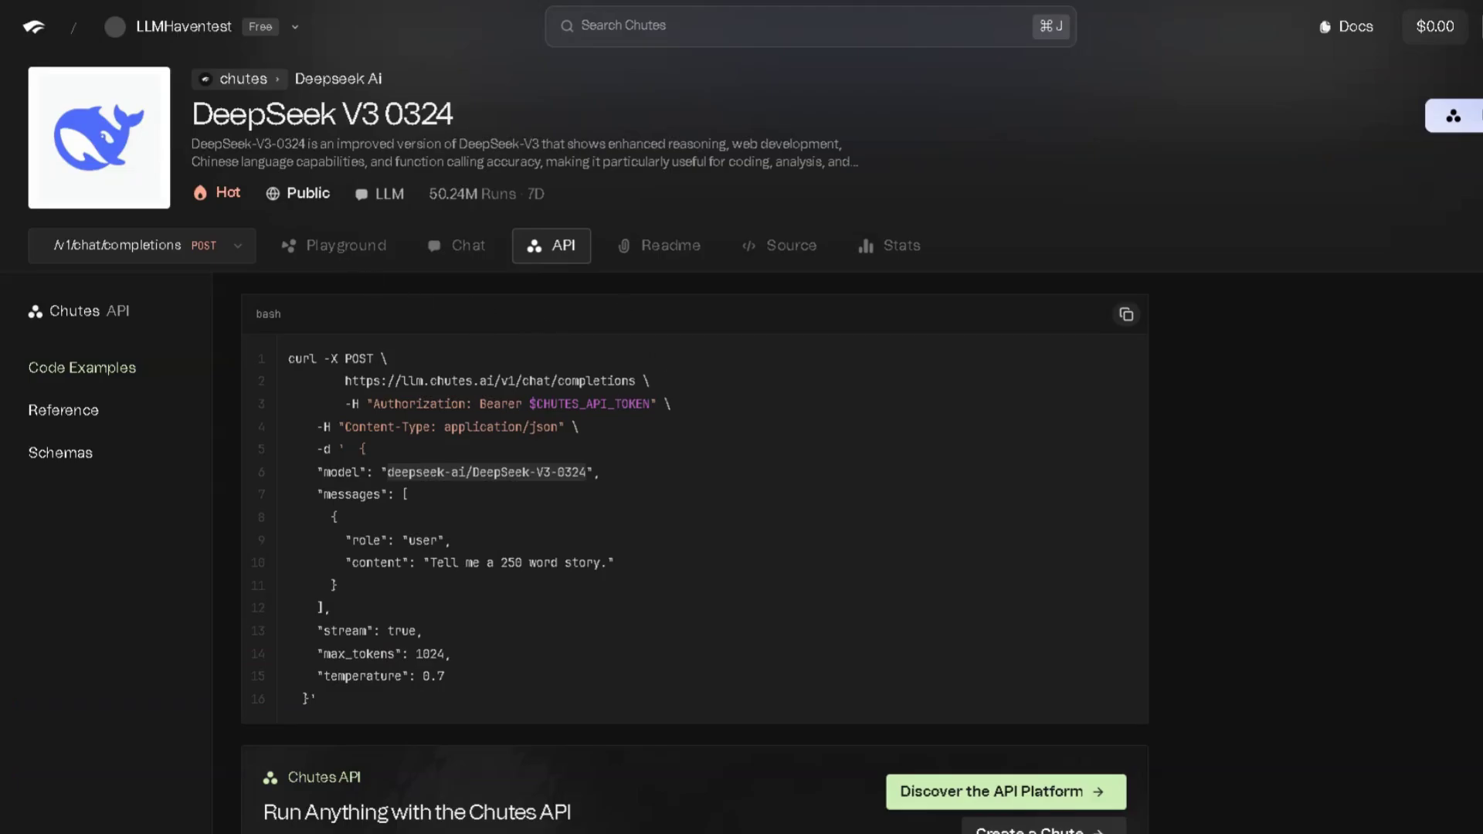
Switch to Chutes and create a new API key named "aaa" on its API platform page.
click(32, 25)
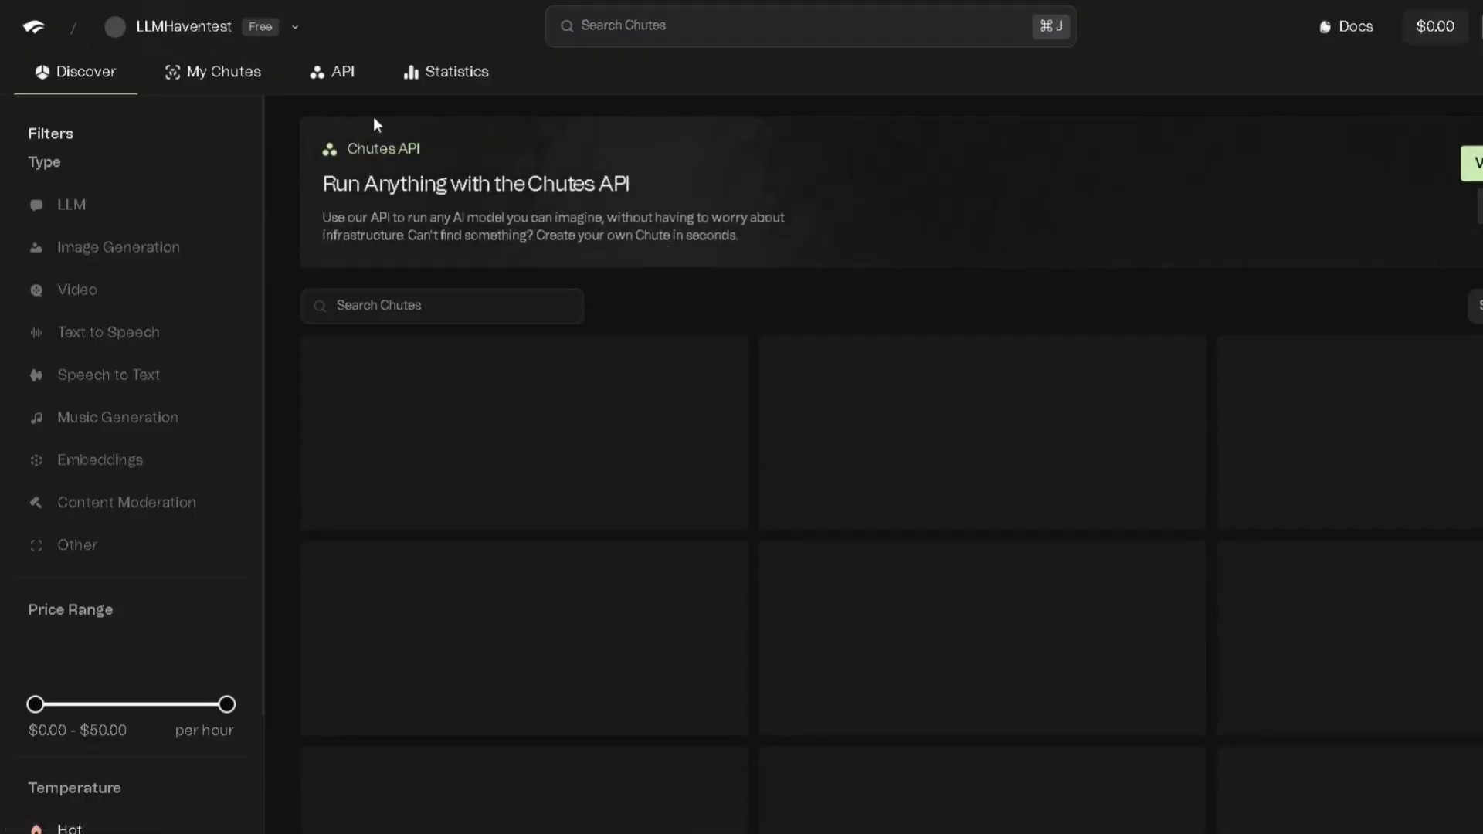
click(333, 77)
scroll(626, 576, down, 1)
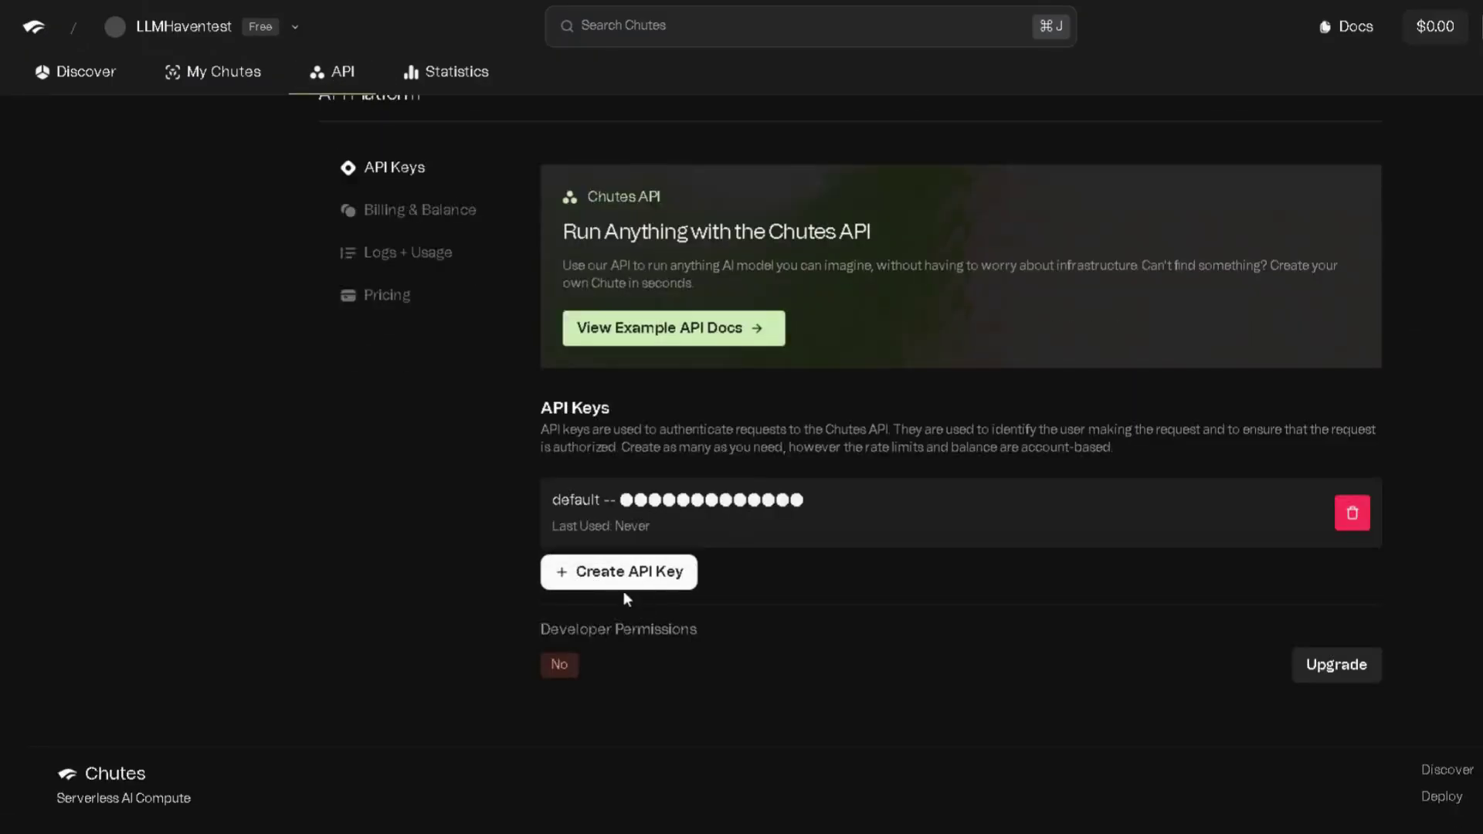
click(630, 570)
click(735, 451)
text(aaa)
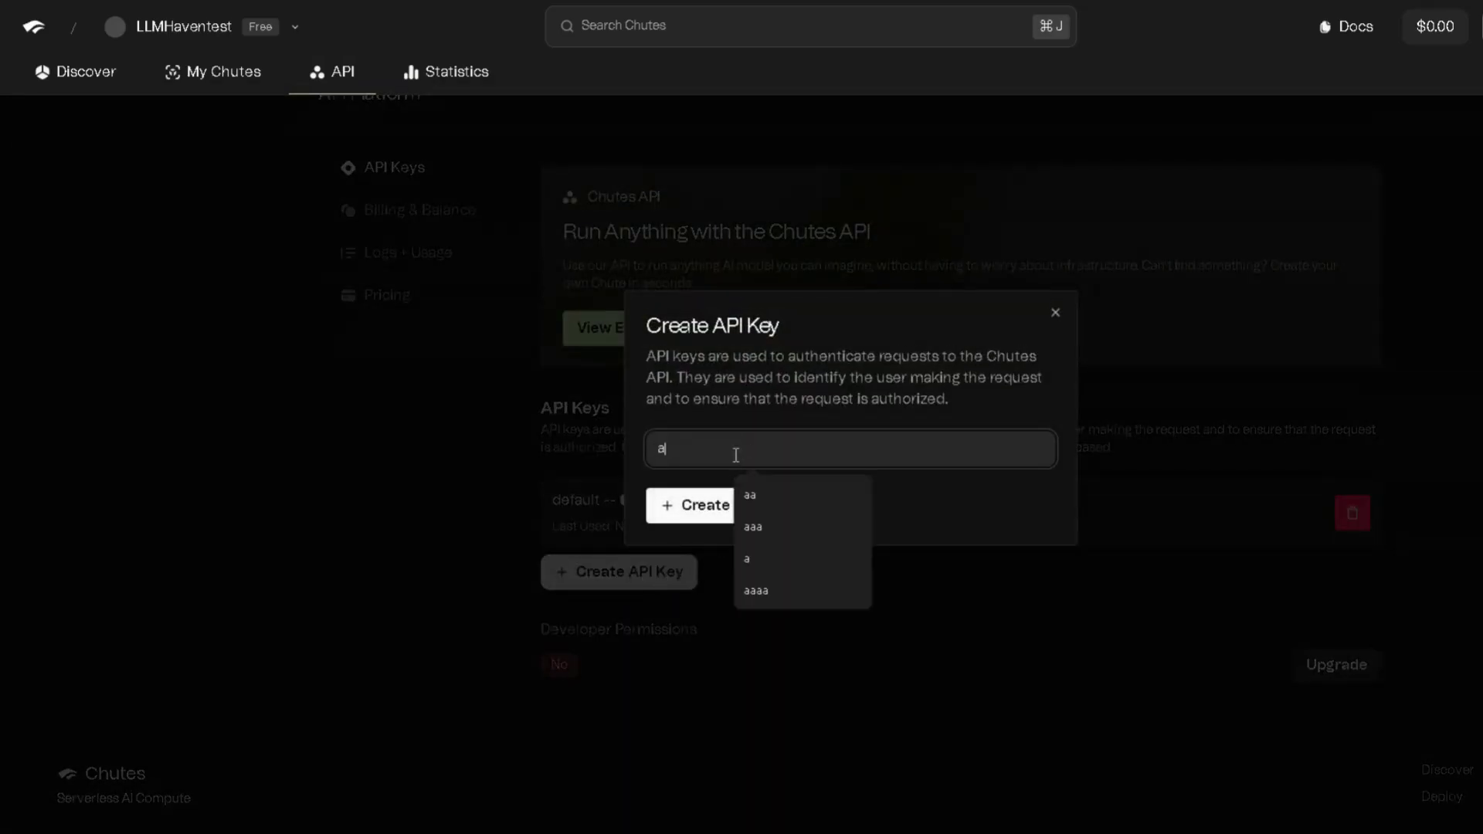
click(690, 505)
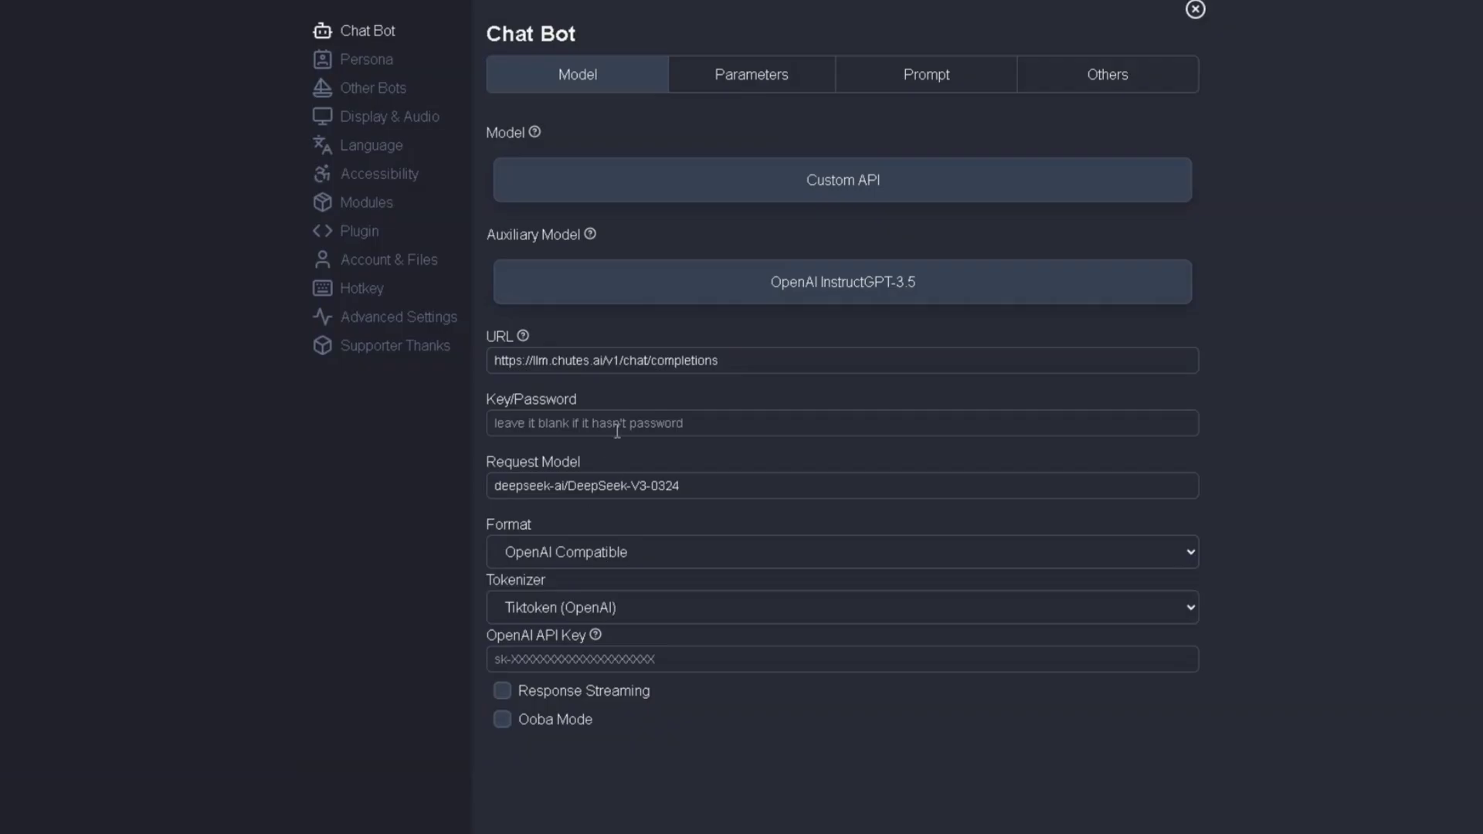
Paste the Chutes API key into RisuAI's Key/Password field and enable Response Streaming.
click(618, 424)
key(ctrl+v)
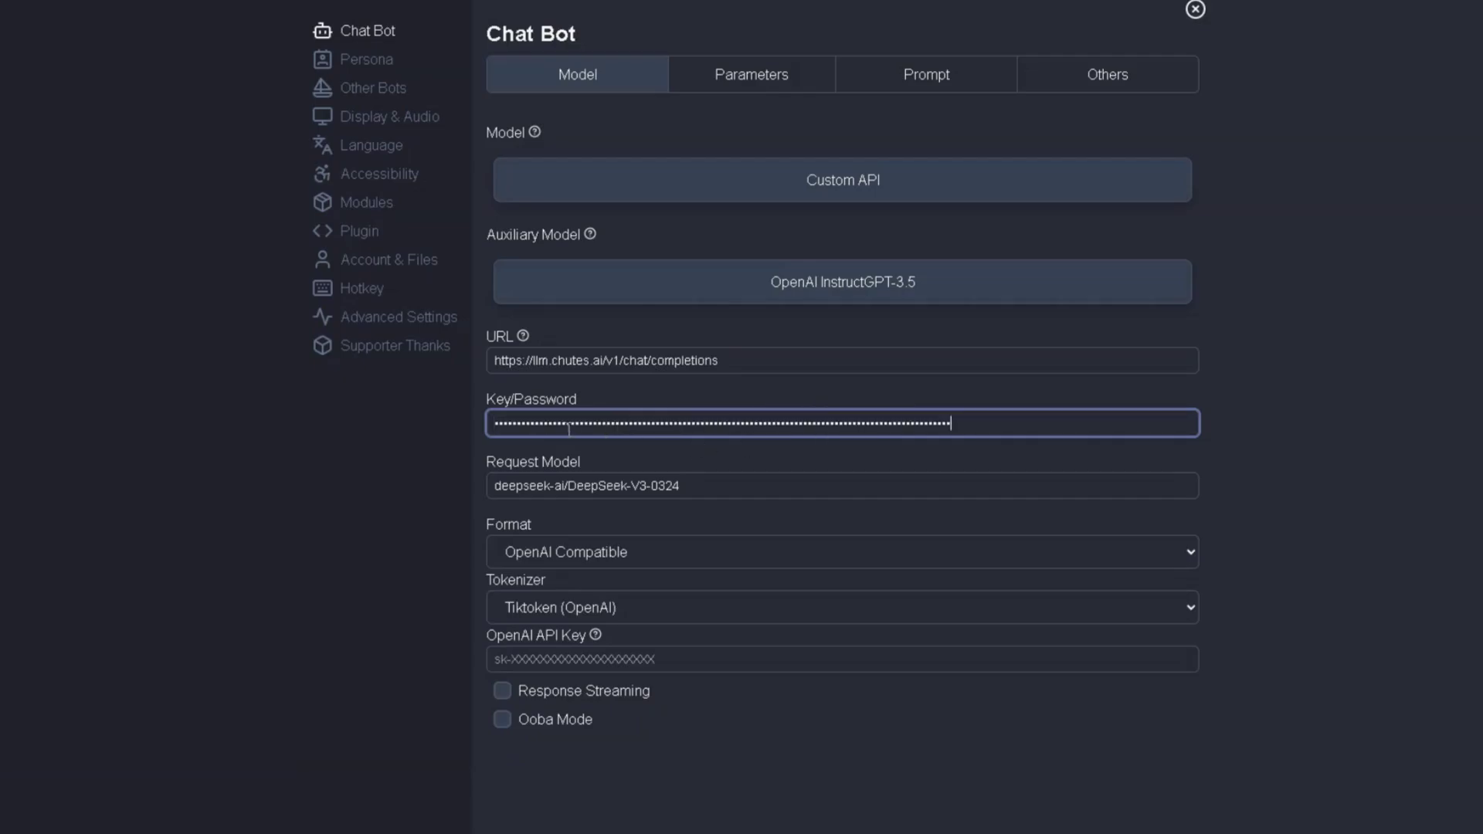
click(720, 450)
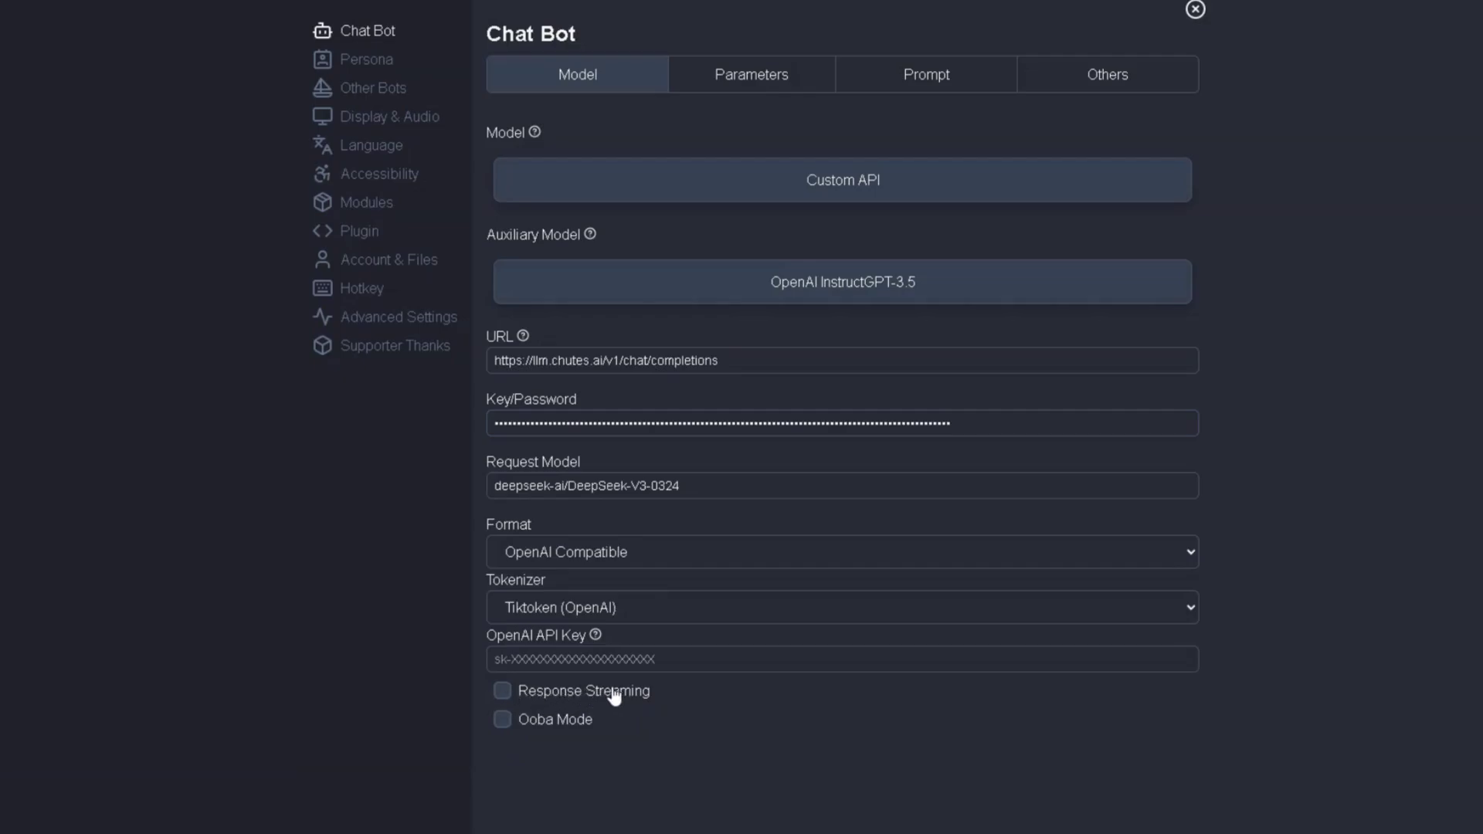
click(504, 691)
Set the Max Context Size in the chat bot parameters to 64000.
click(748, 75)
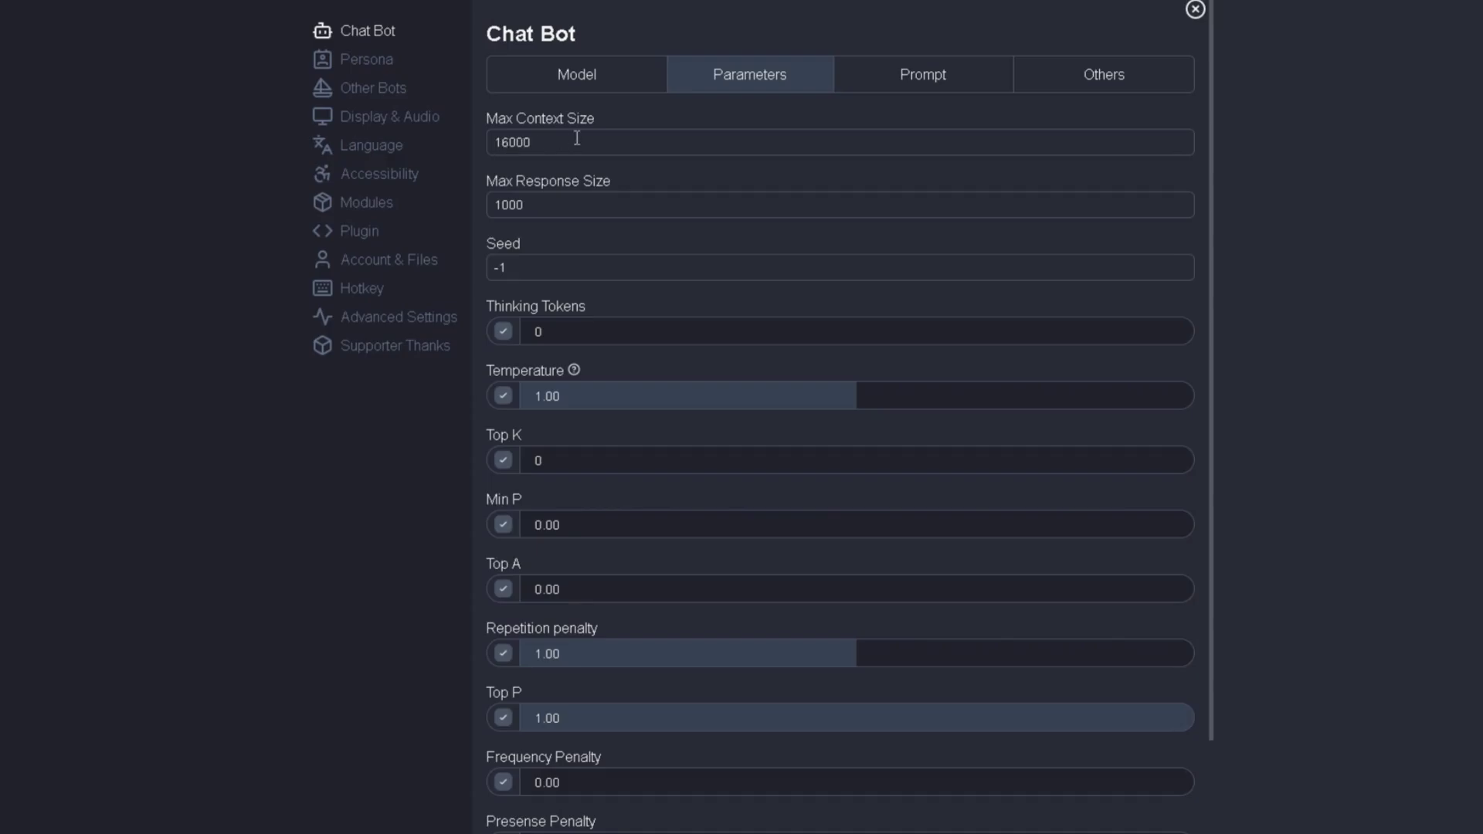
drag(488, 116, 599, 120)
click(600, 119)
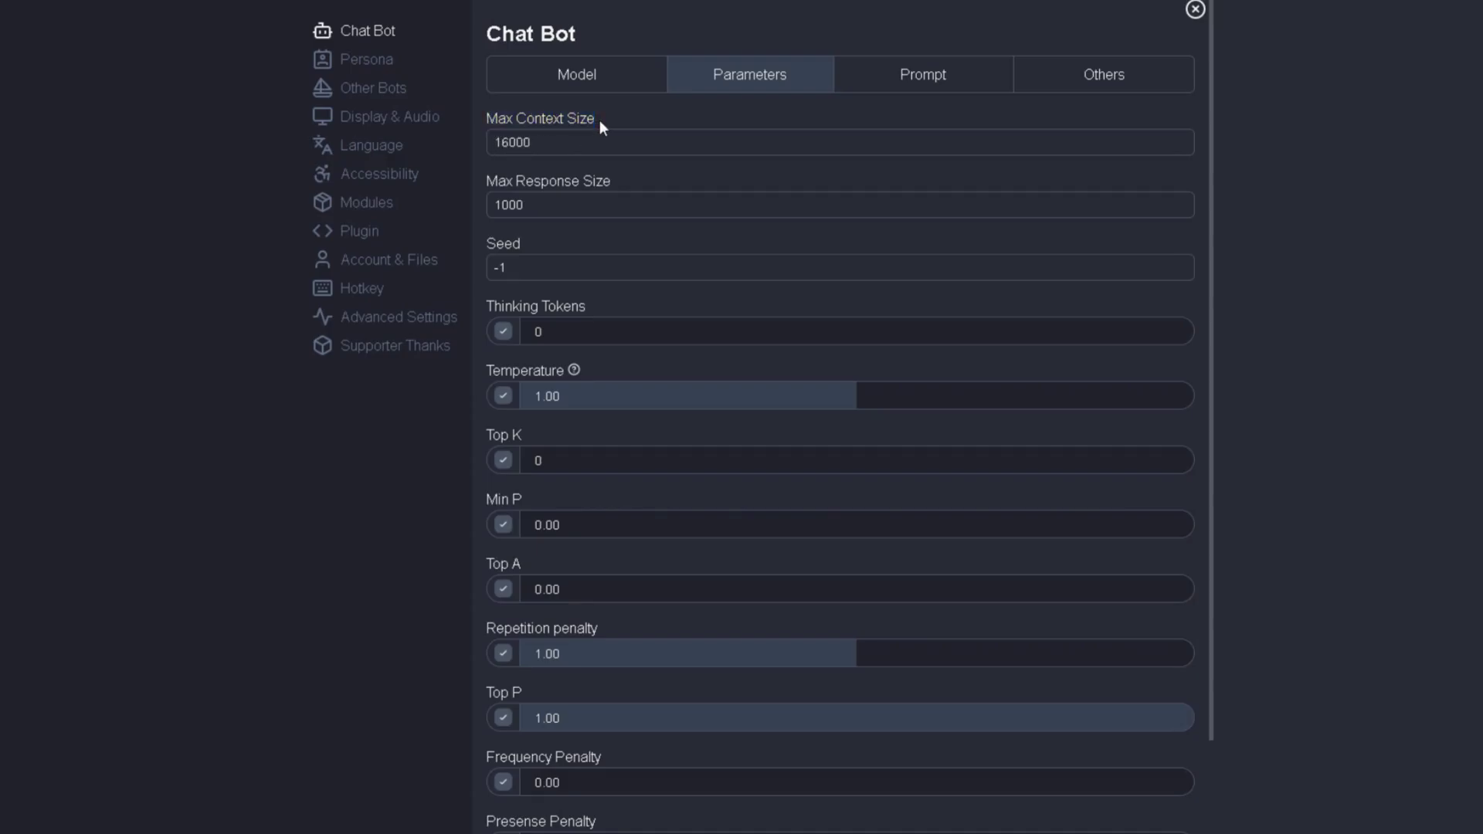
click(514, 142)
key(BackSpace)
key(BackSpace)
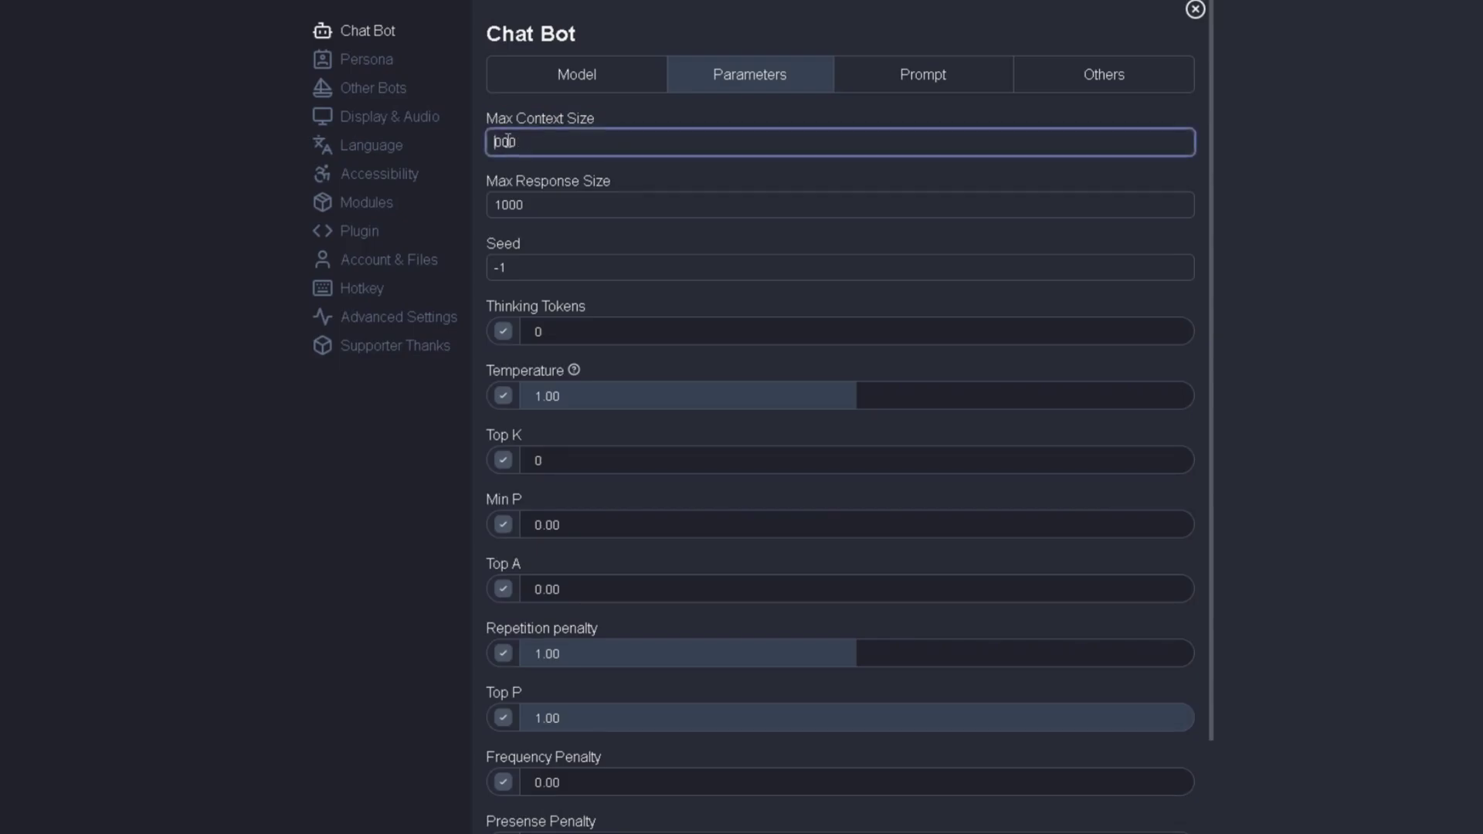
text(64)
click(583, 132)
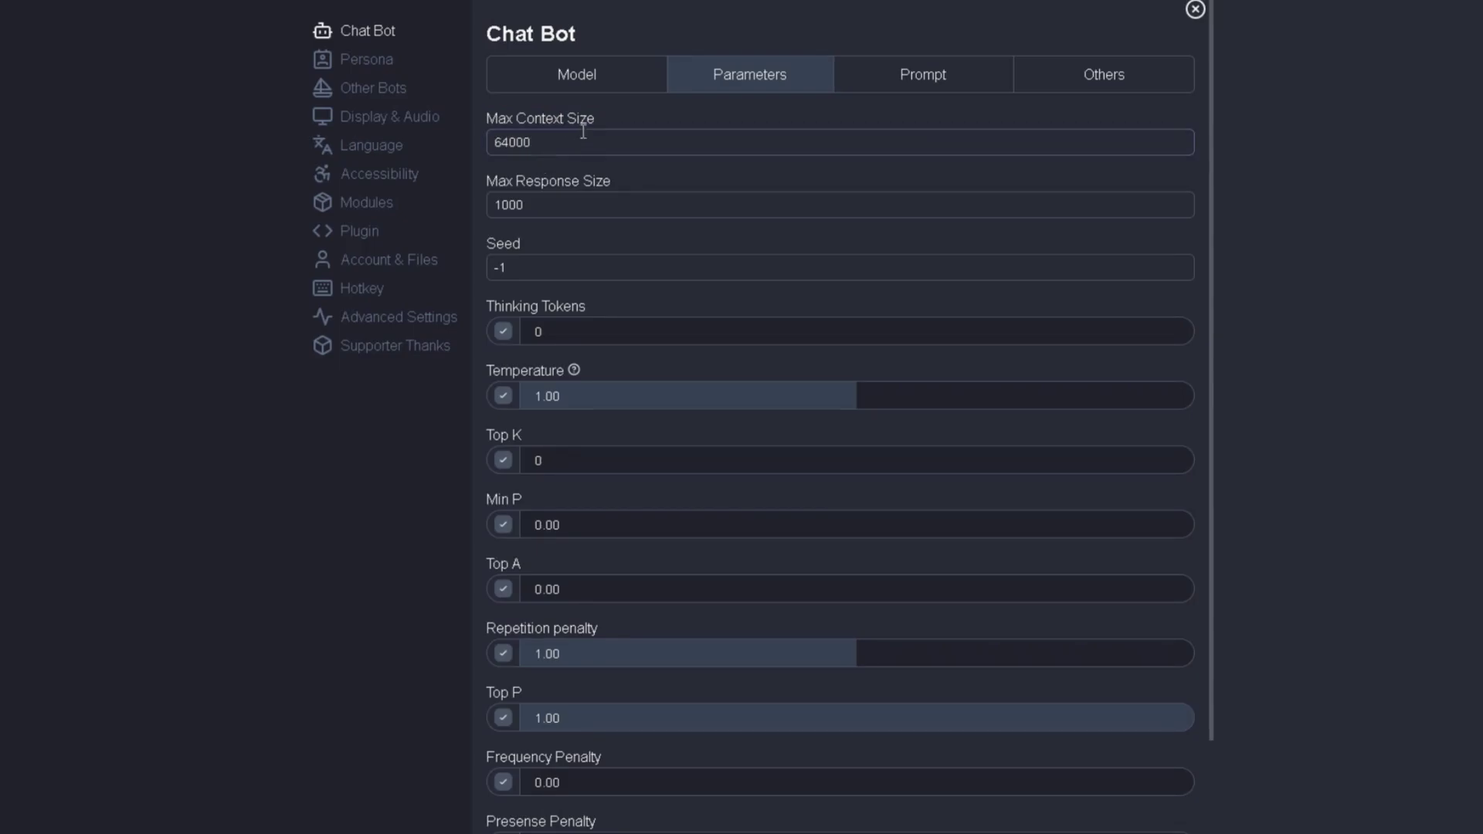
Set the Max Response Size to 400 and the Temperature to 0.85 in the chat bot parameters.
click(509, 203)
text(4)
click(599, 173)
scroll(600, 247, down, 1)
scroll(646, 244, down, 1)
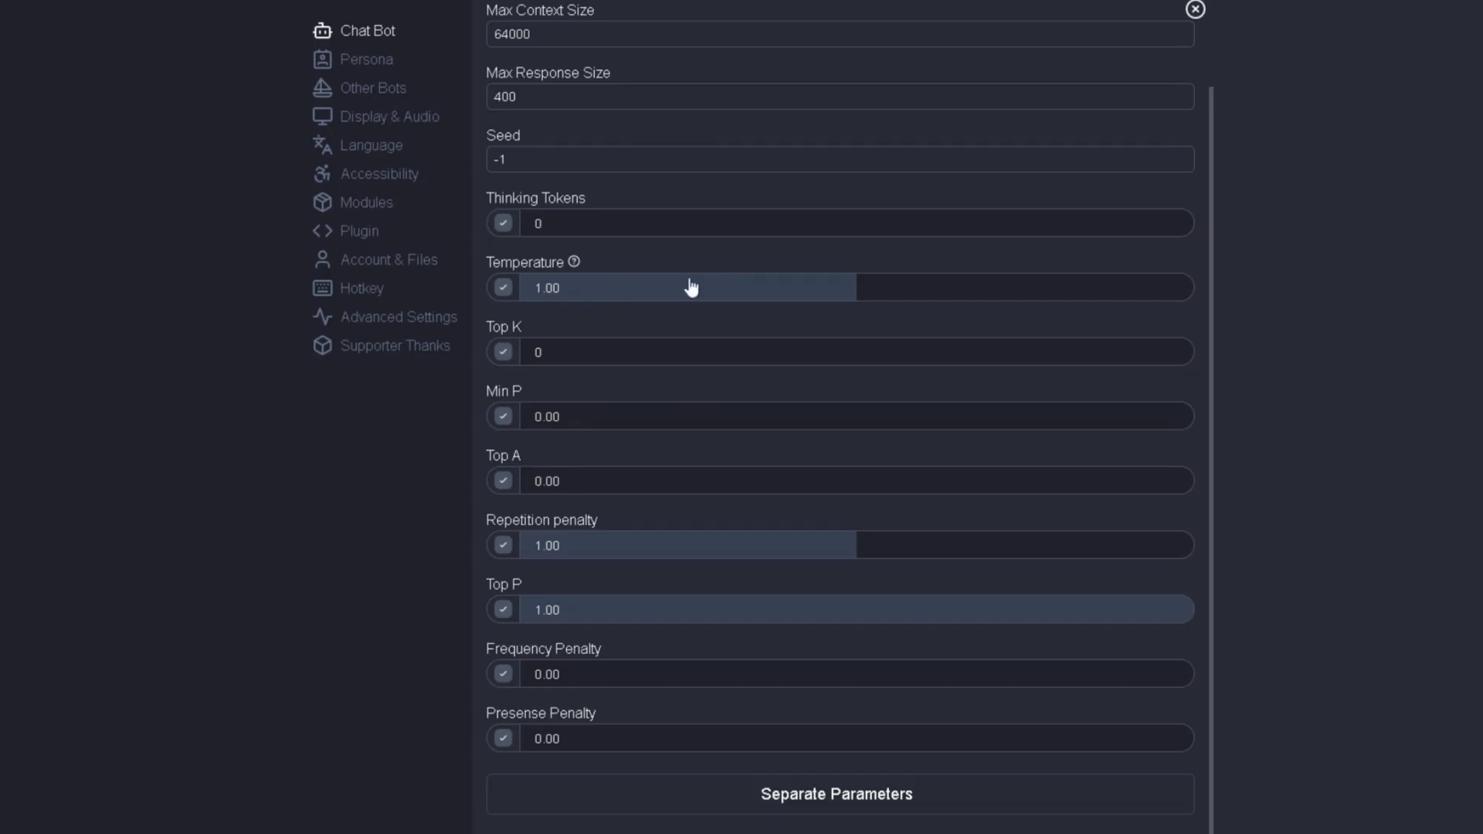
drag(795, 289, 807, 288)
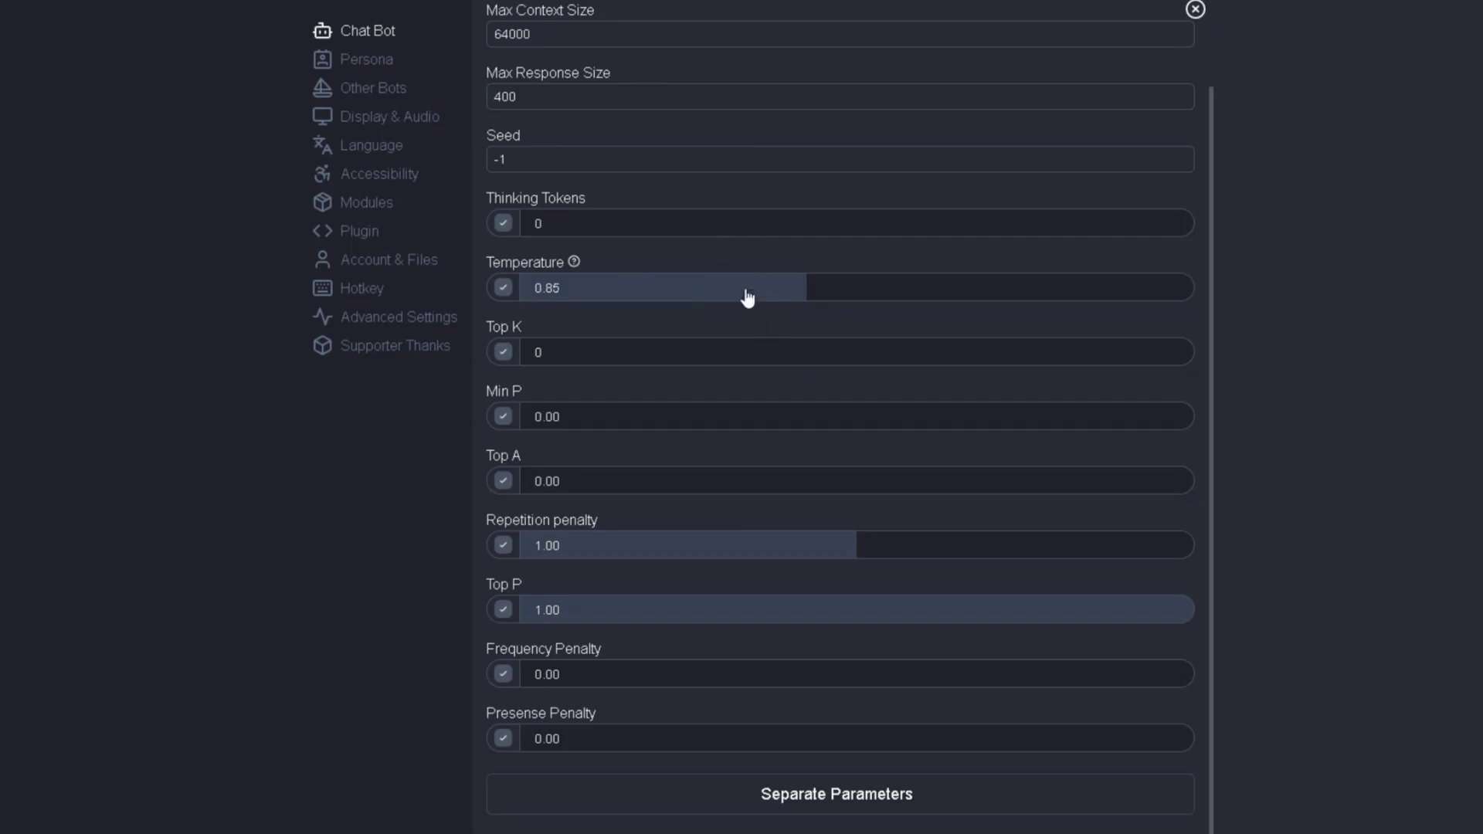
Read the help notes for the Temperature parameter and the Auxiliary Model setting.
scroll(738, 261, up, 1)
click(573, 351)
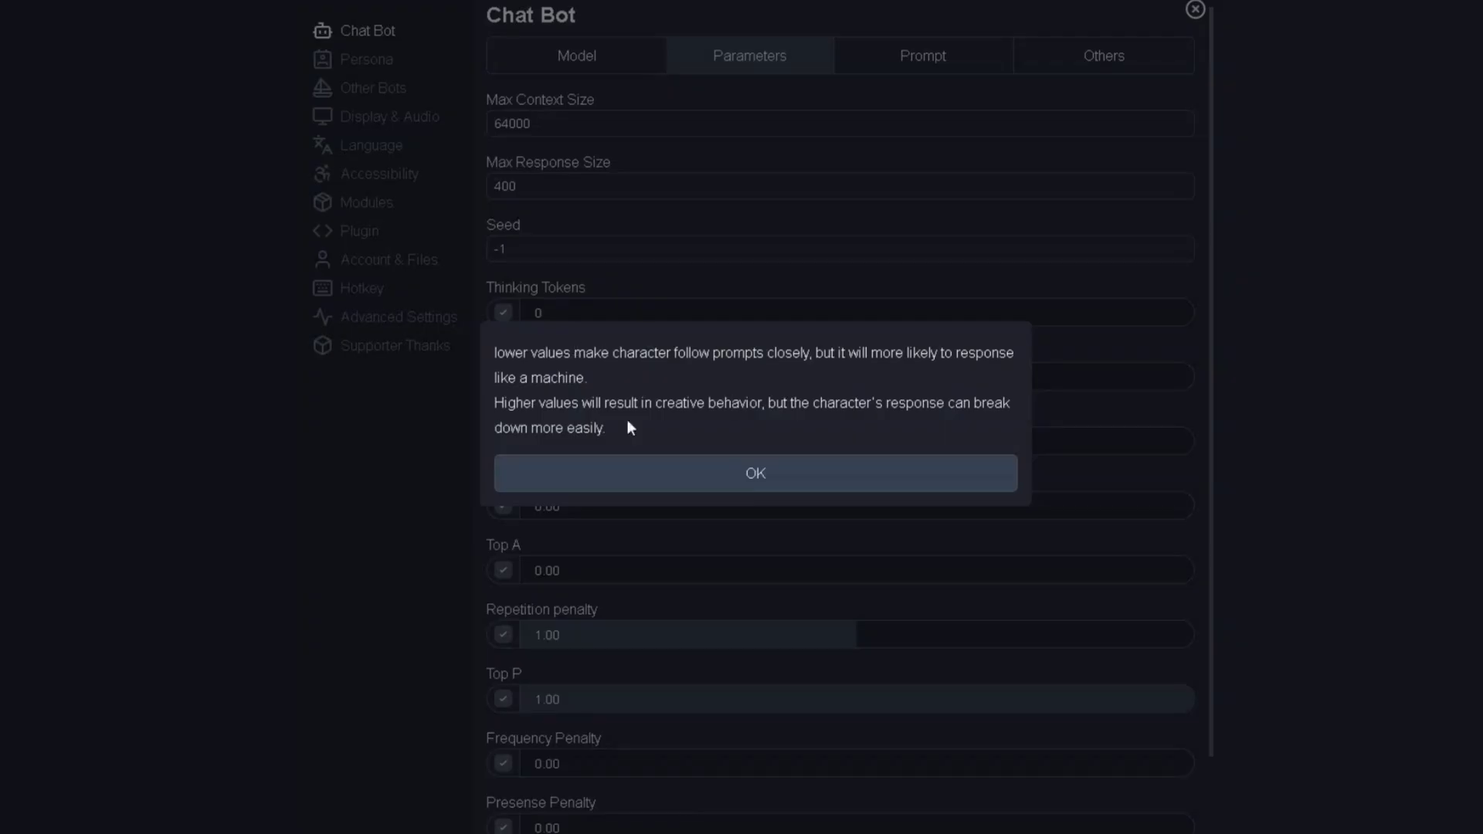
click(705, 479)
scroll(737, 339, up, 1)
click(590, 91)
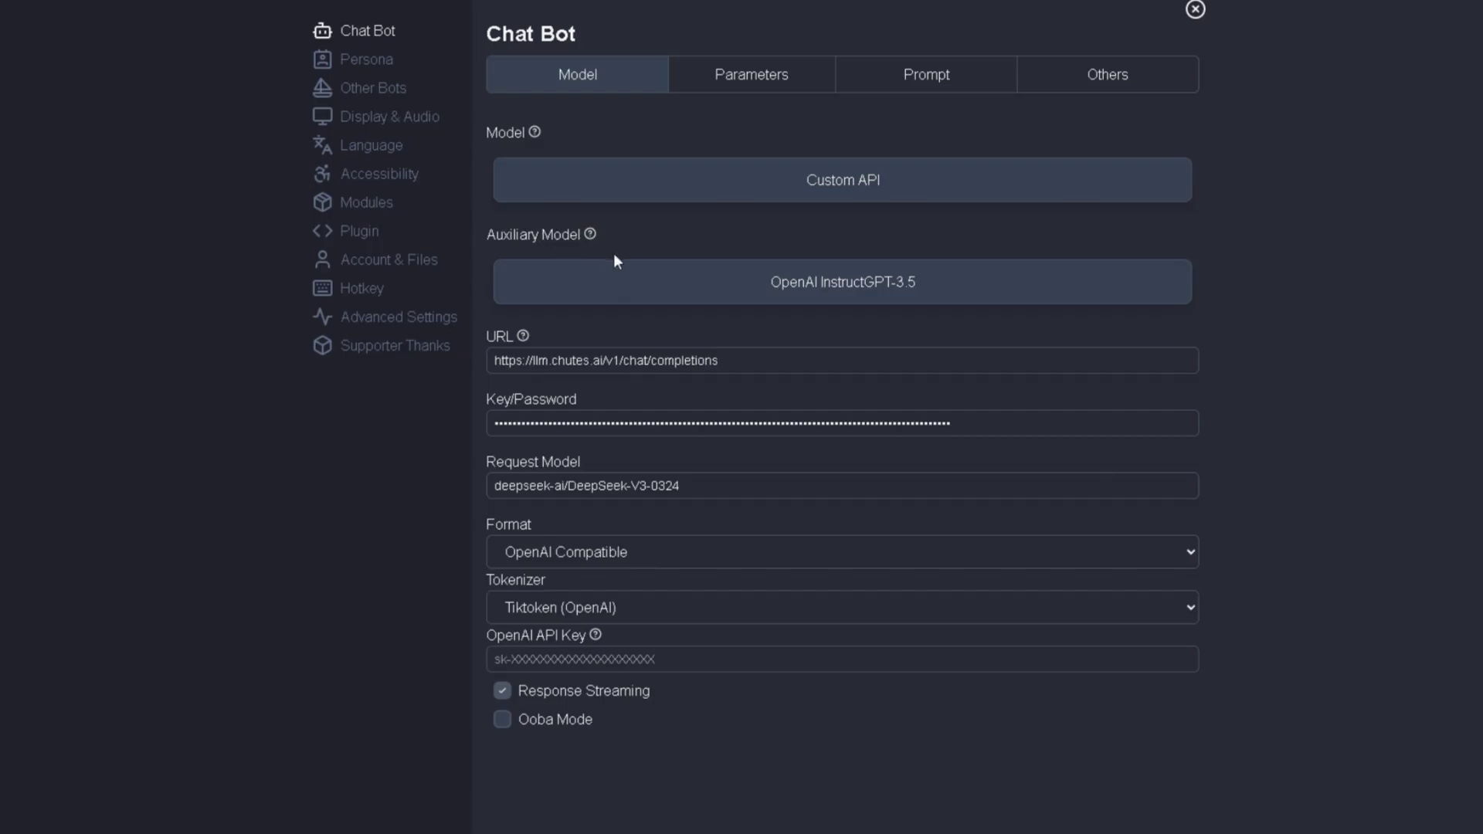
click(587, 234)
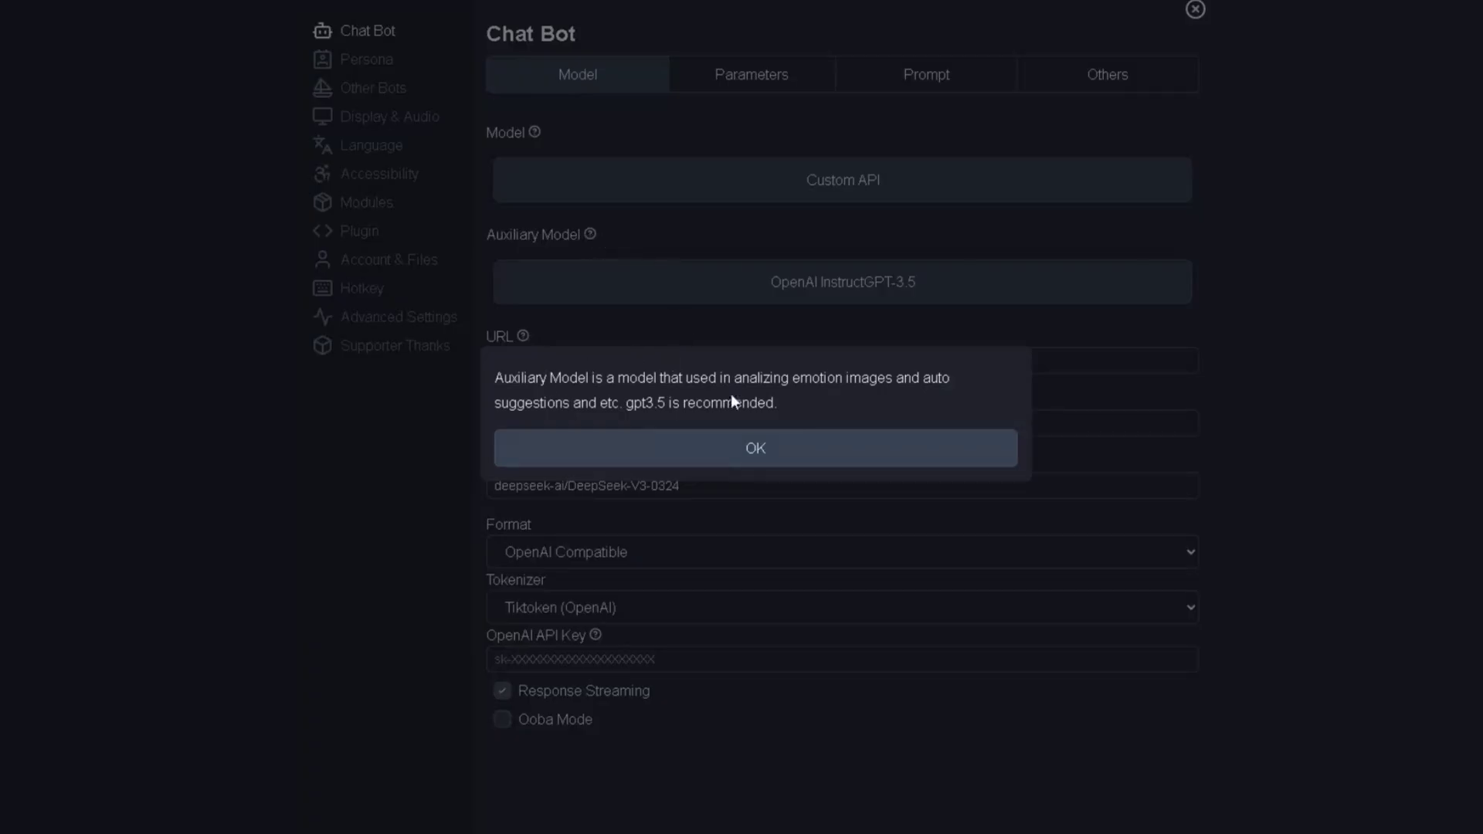
click(756, 447)
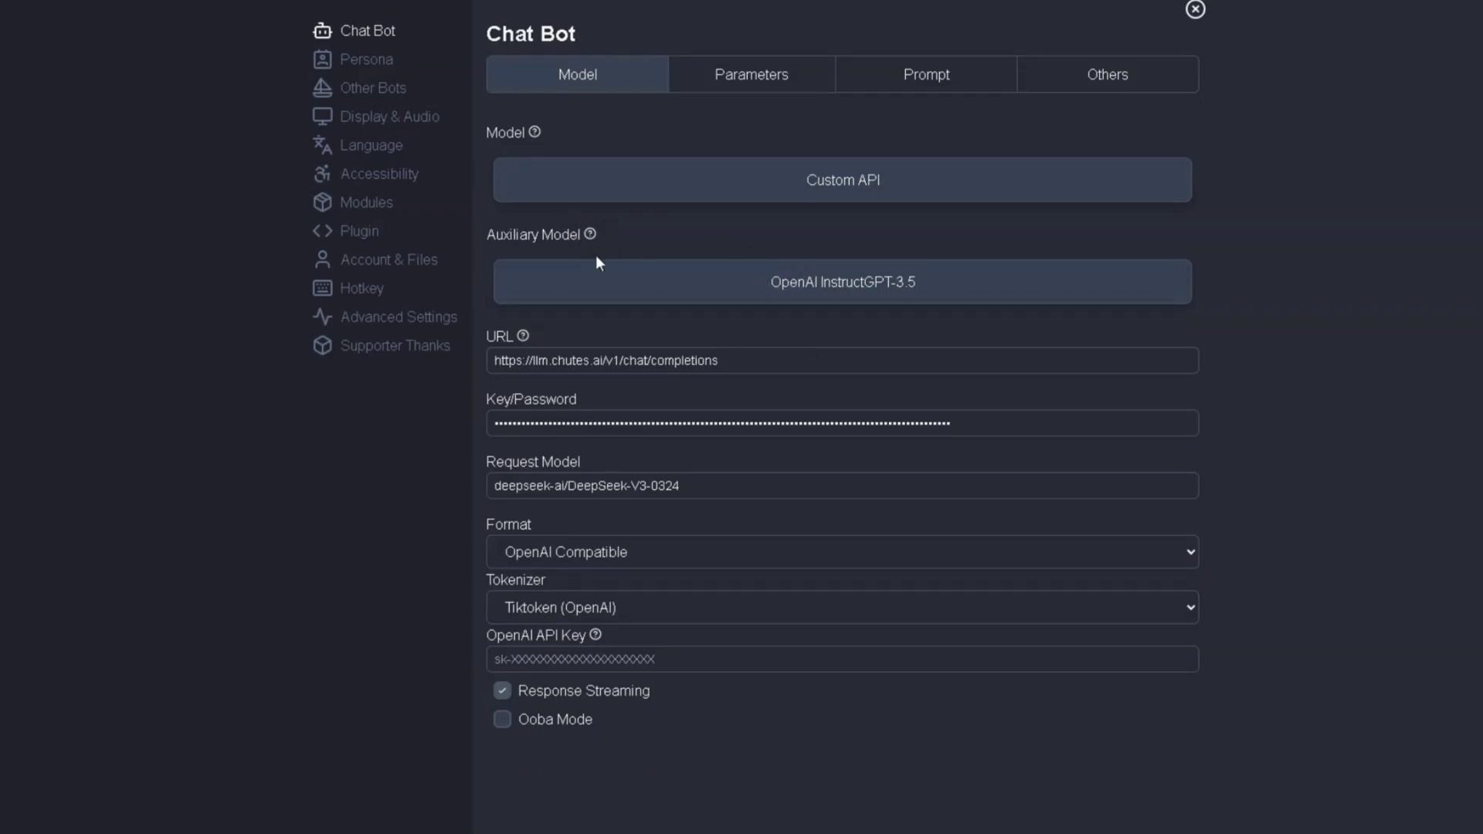
Change the Auxiliary Model to OpenRouter and look through the available Openrouter models without choosing a different one.
click(777, 284)
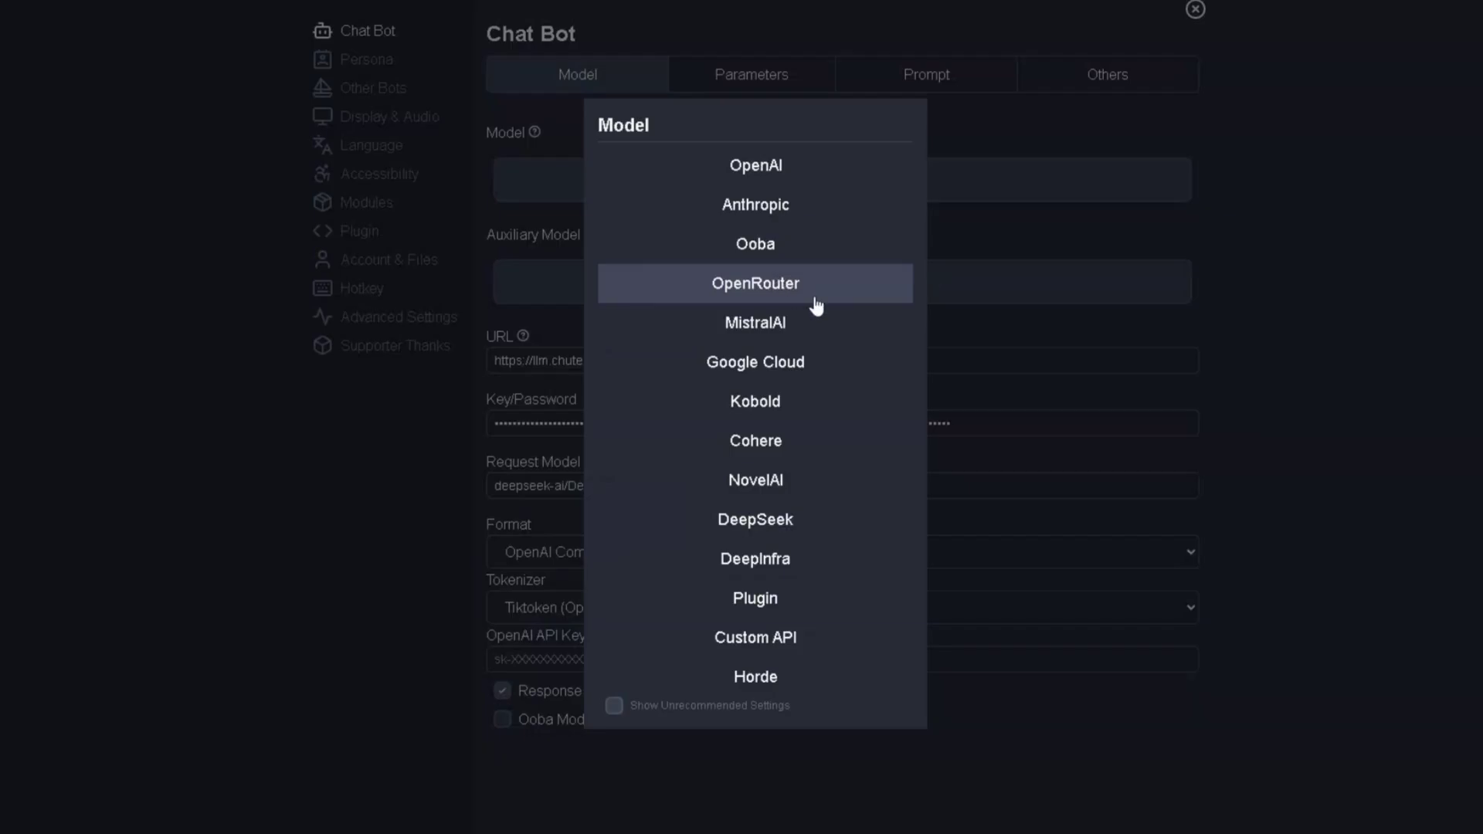
click(743, 292)
scroll(722, 374, down, 1)
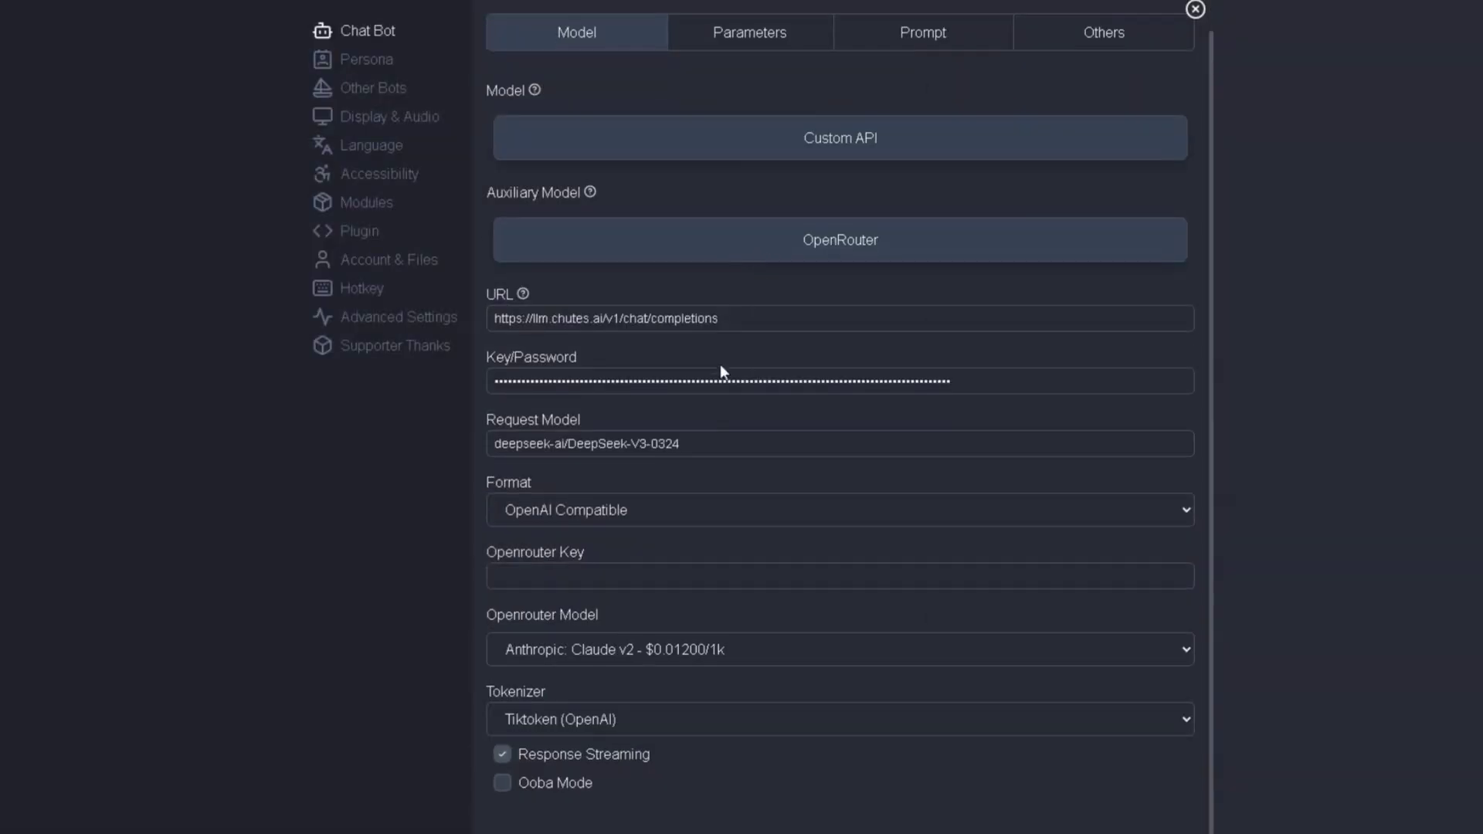
click(595, 646)
scroll(646, 351, up, 15)
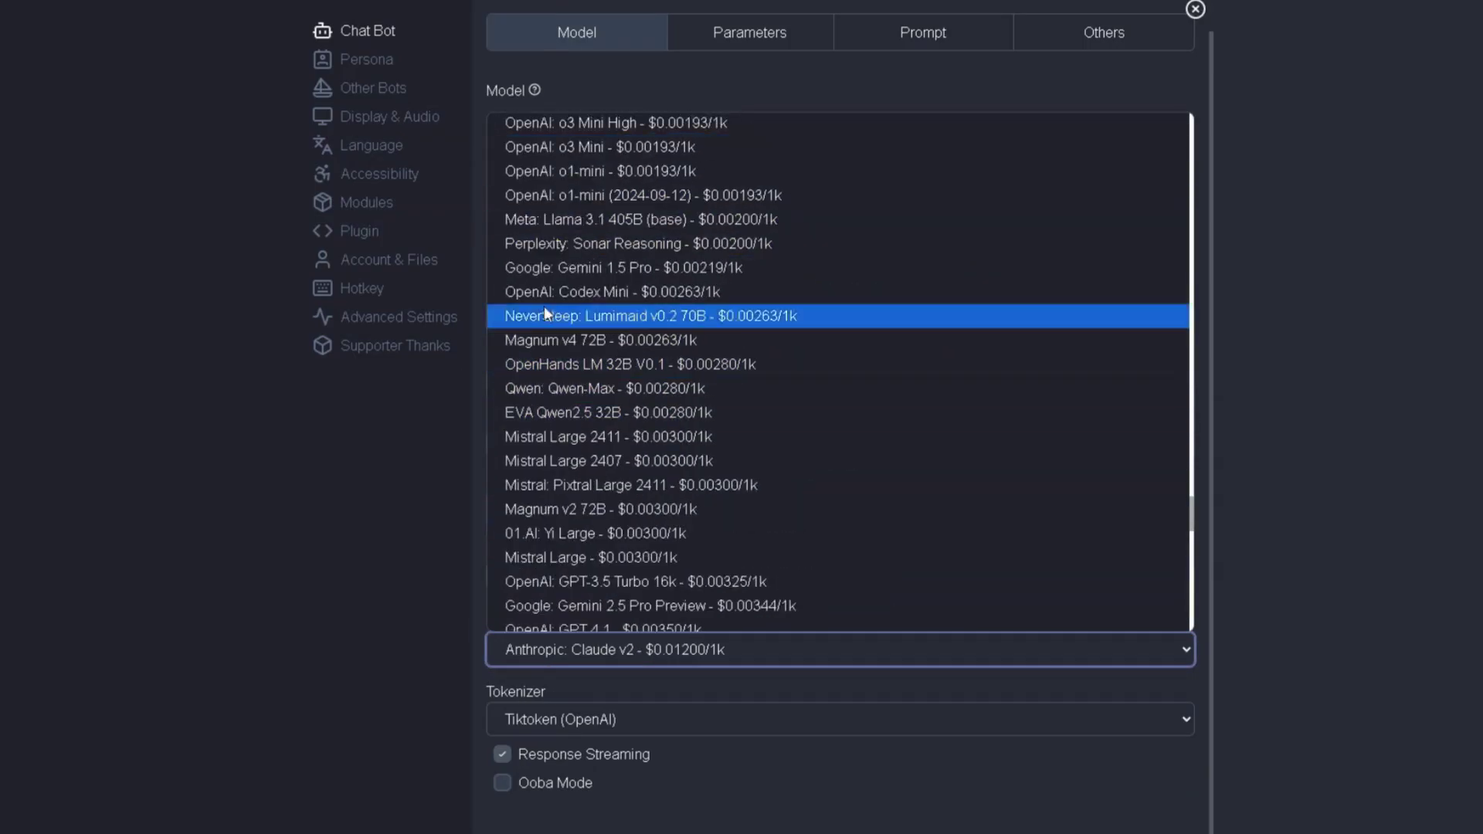
click(1217, 385)
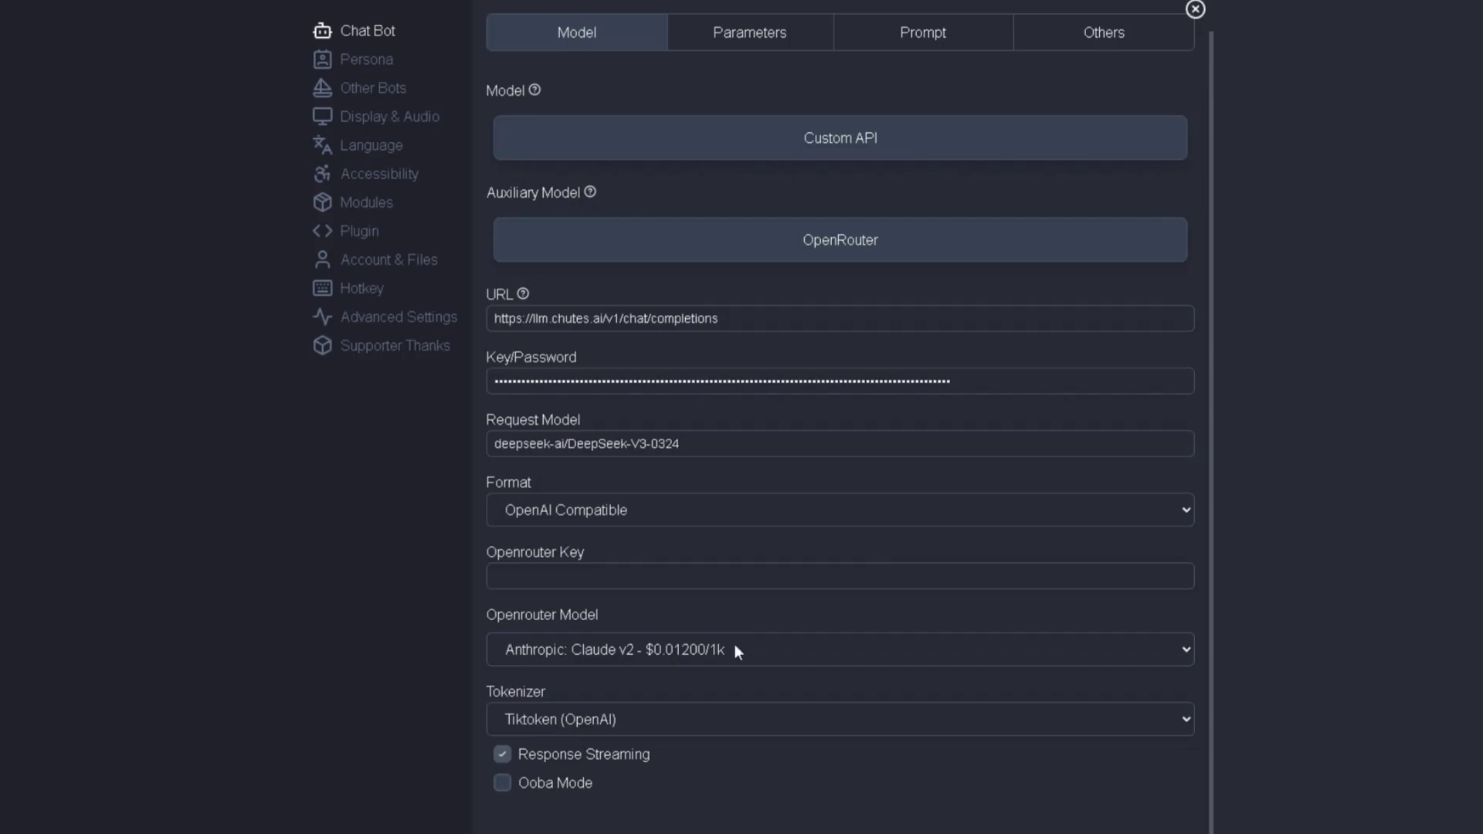
scroll(748, 509, up, 1)
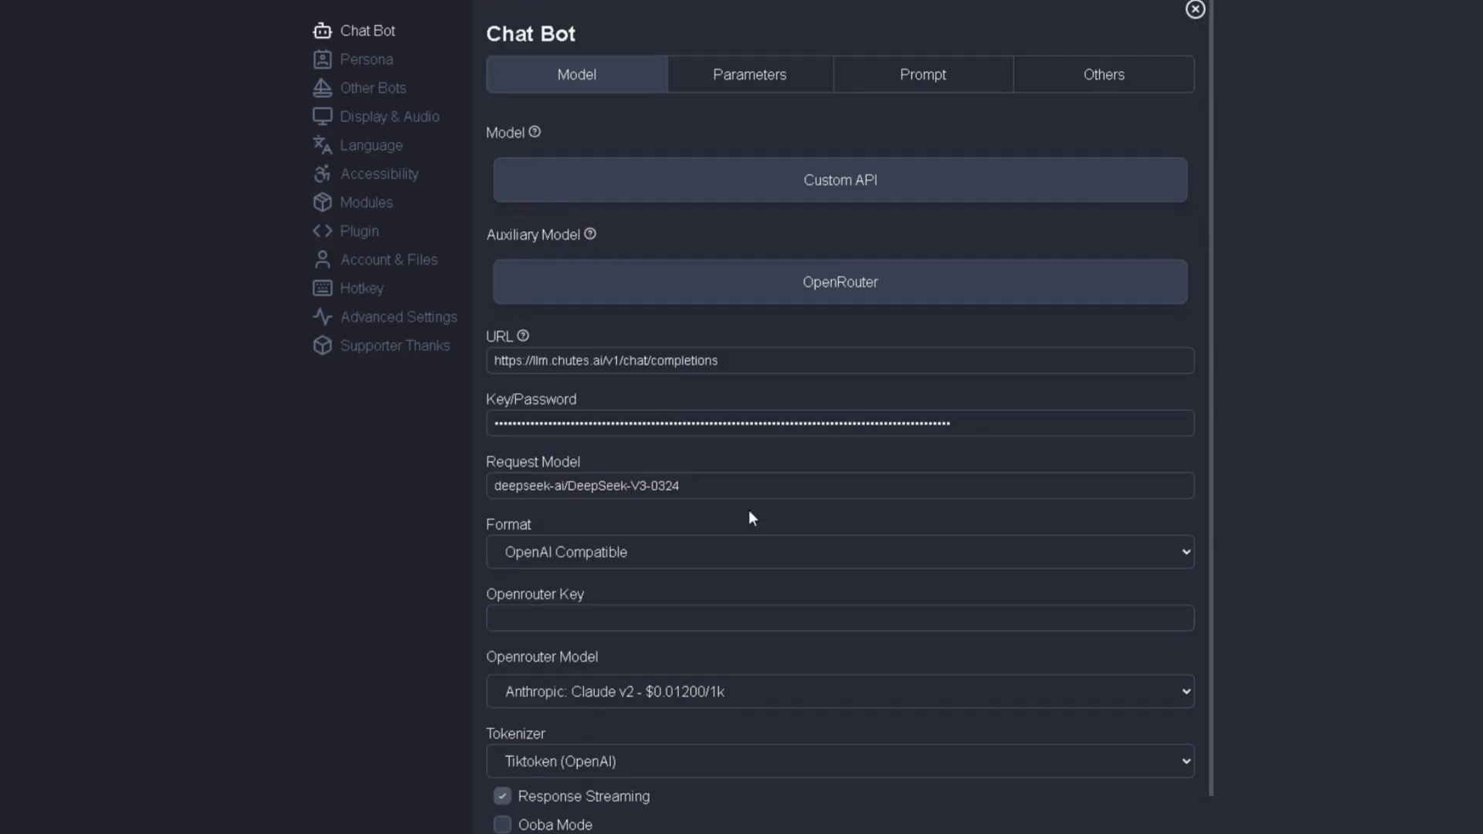
Create a new persona from scratch in the Persona settings and remove it again.
click(375, 68)
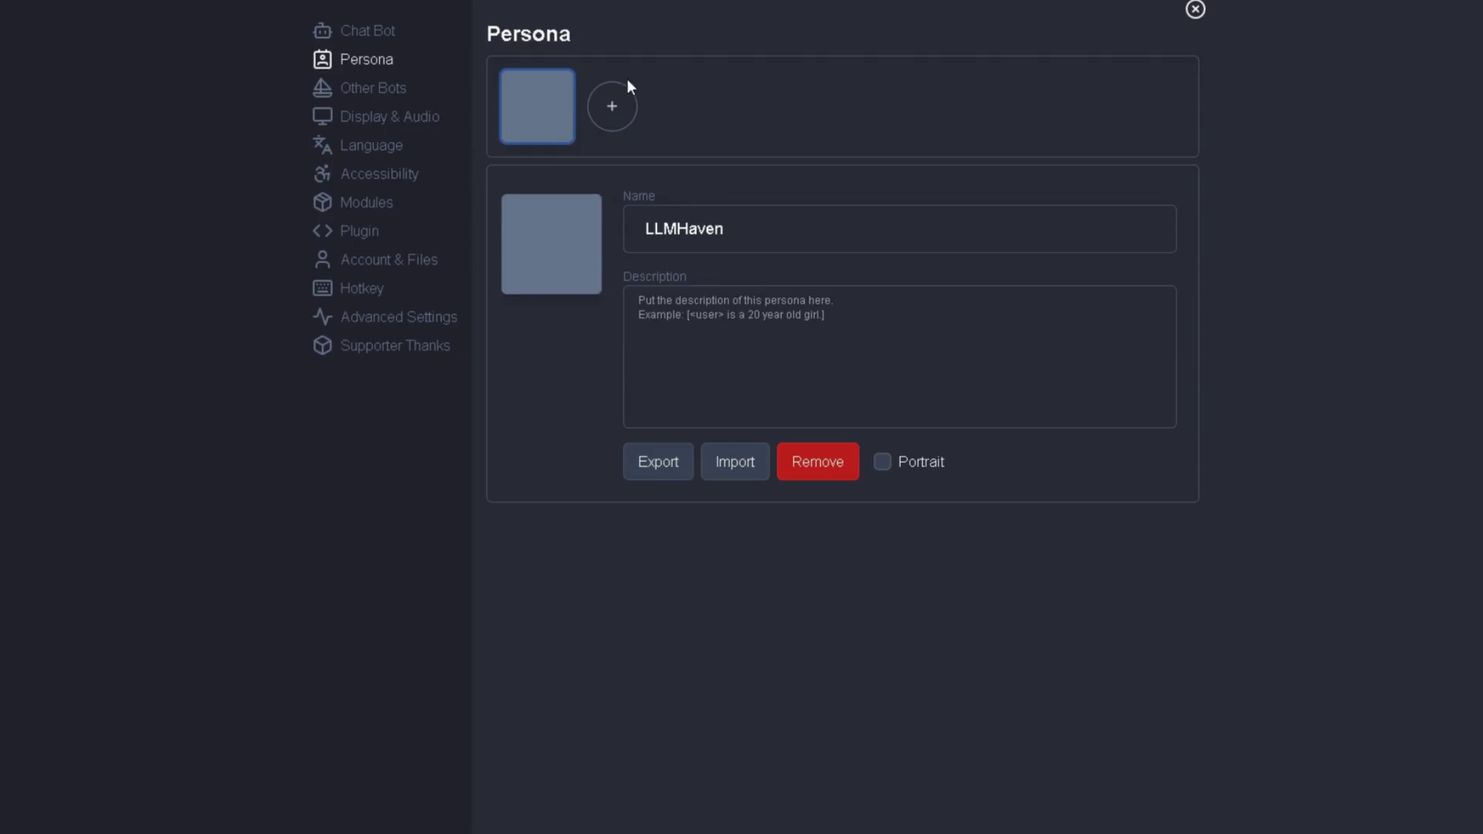
click(613, 105)
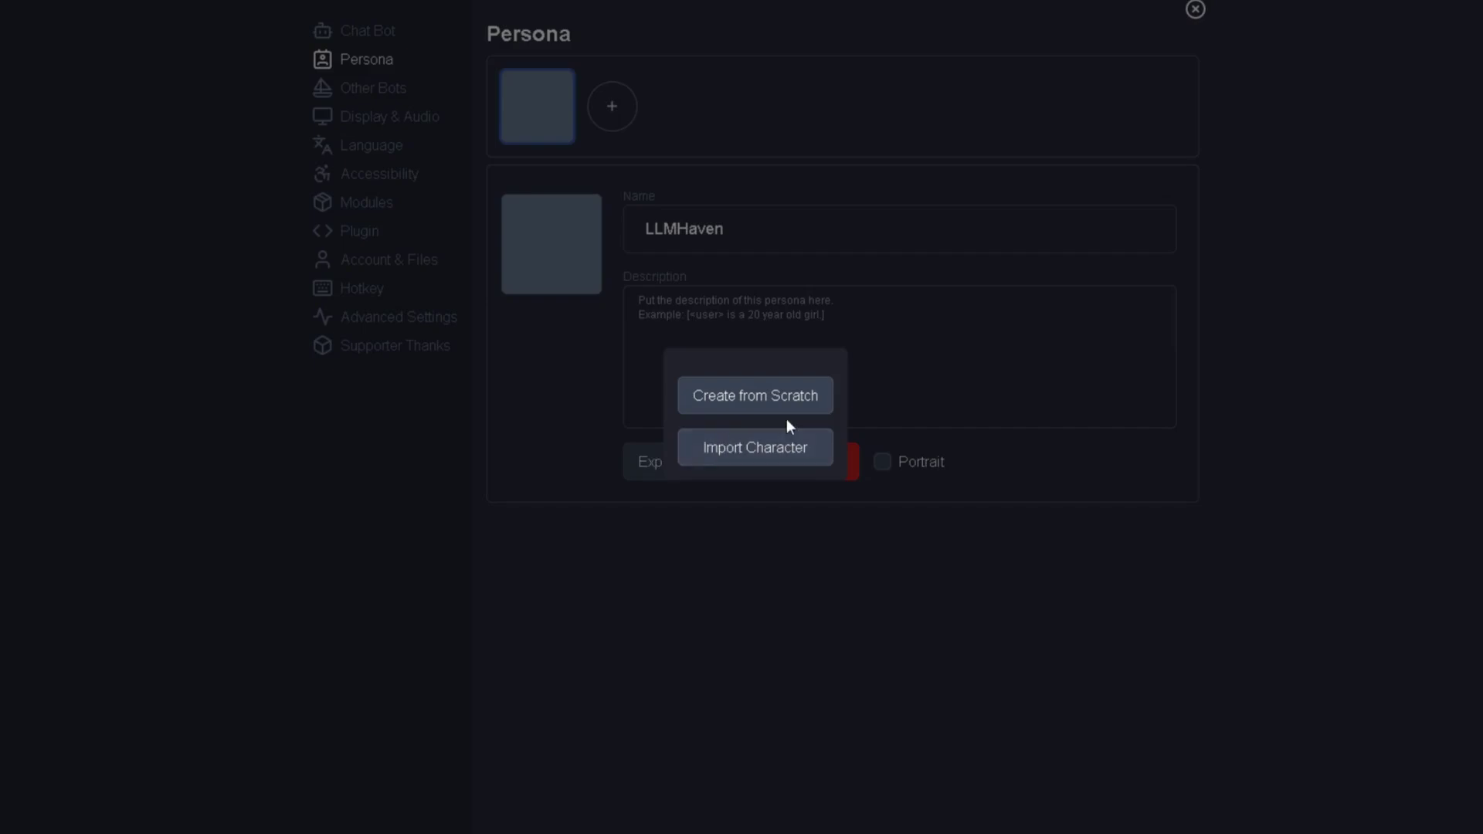
click(746, 395)
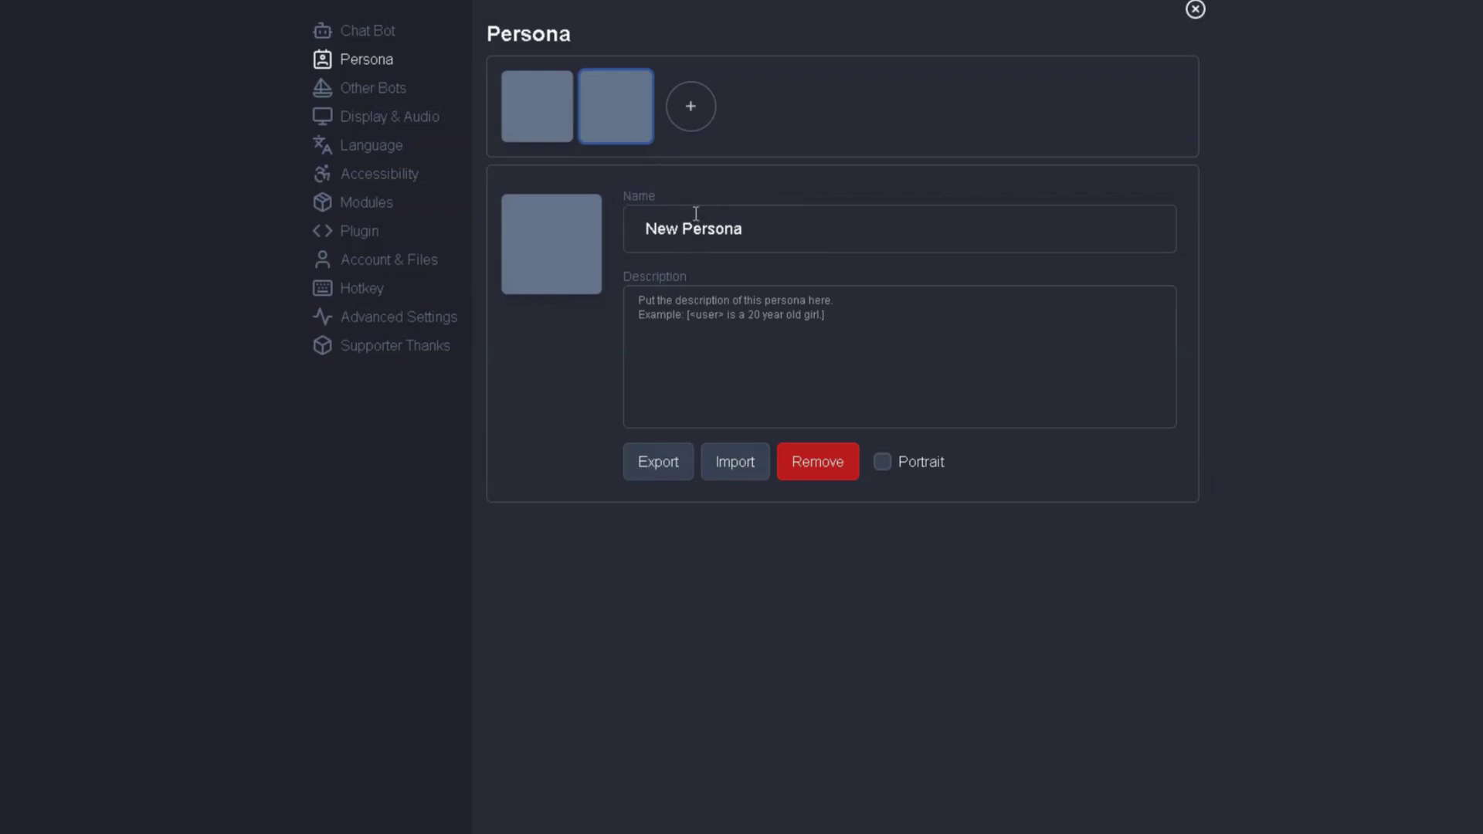
click(795, 466)
click(718, 454)
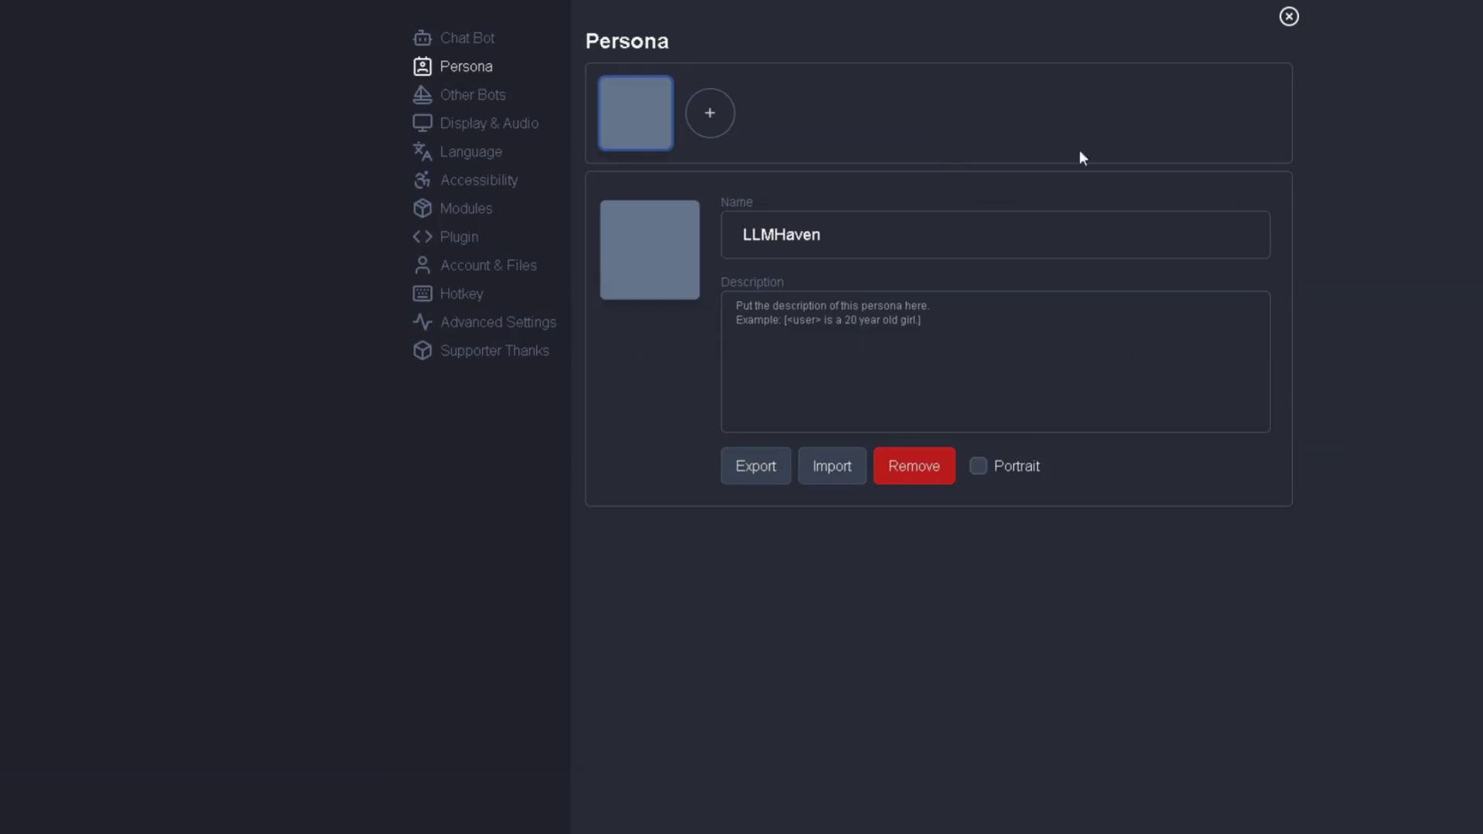
Leave the settings, find the character Ava in RisuRealm and start a chat with her.
click(1289, 17)
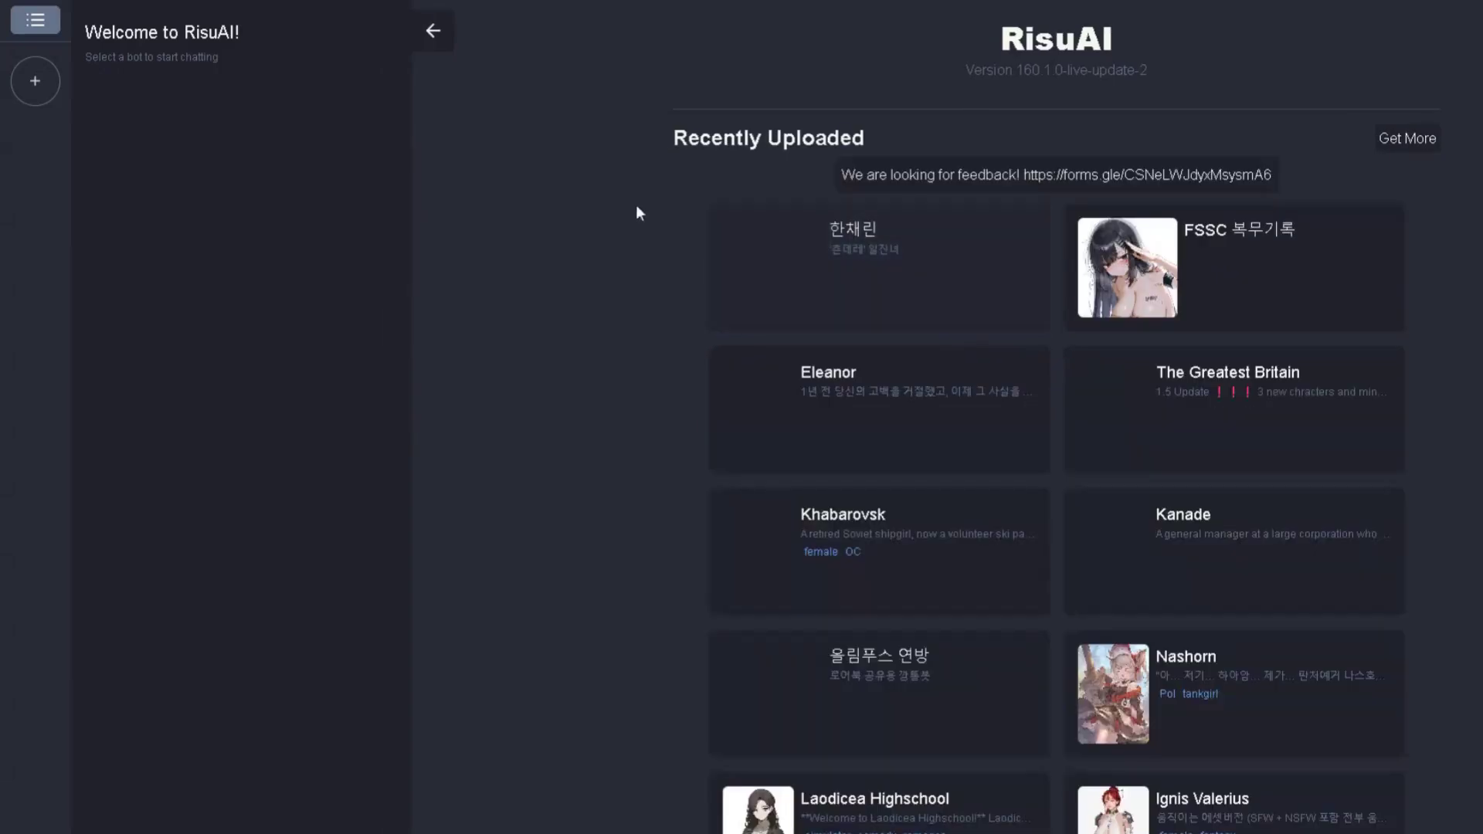
click(37, 85)
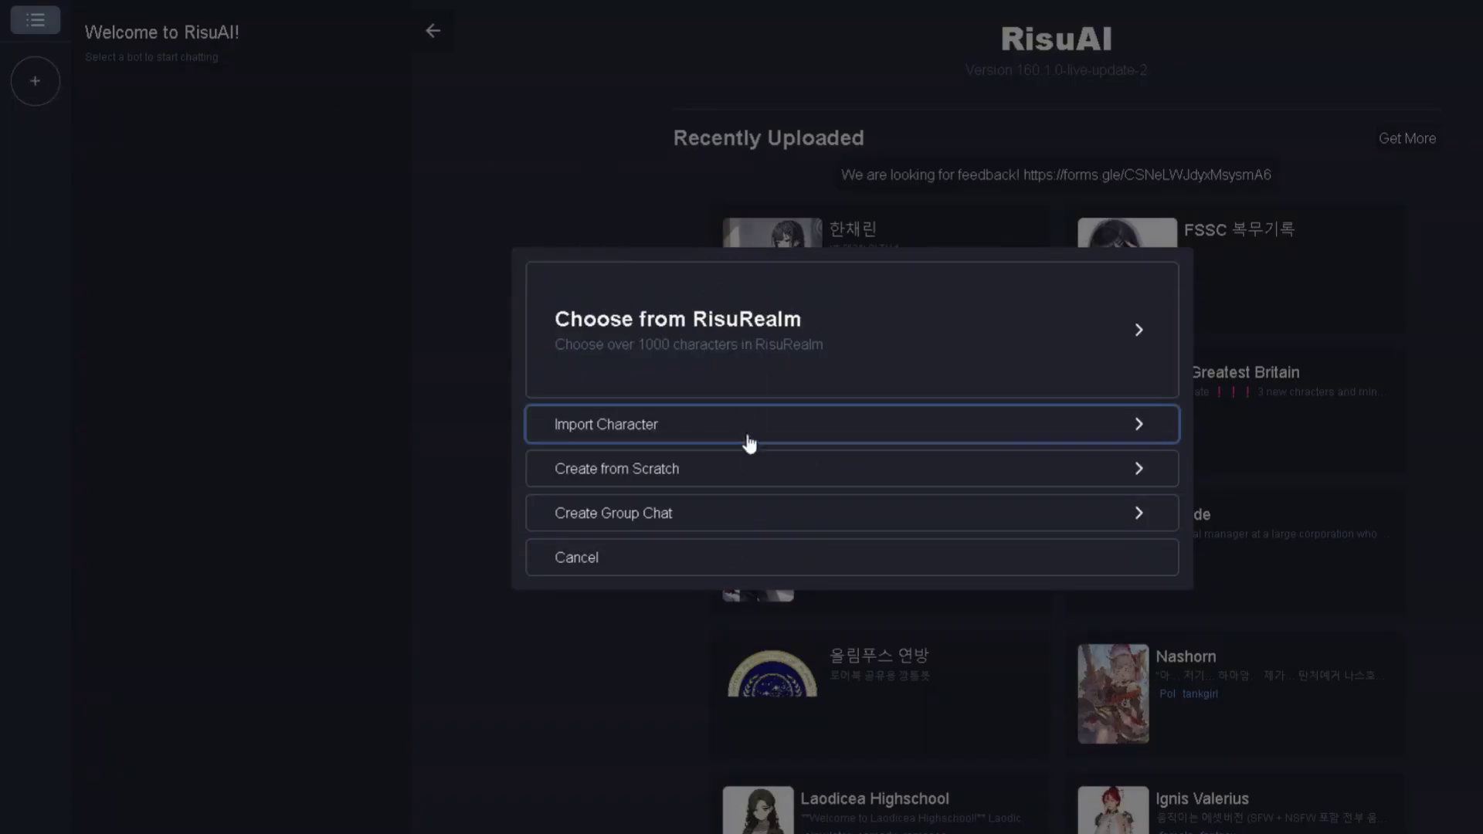
click(787, 337)
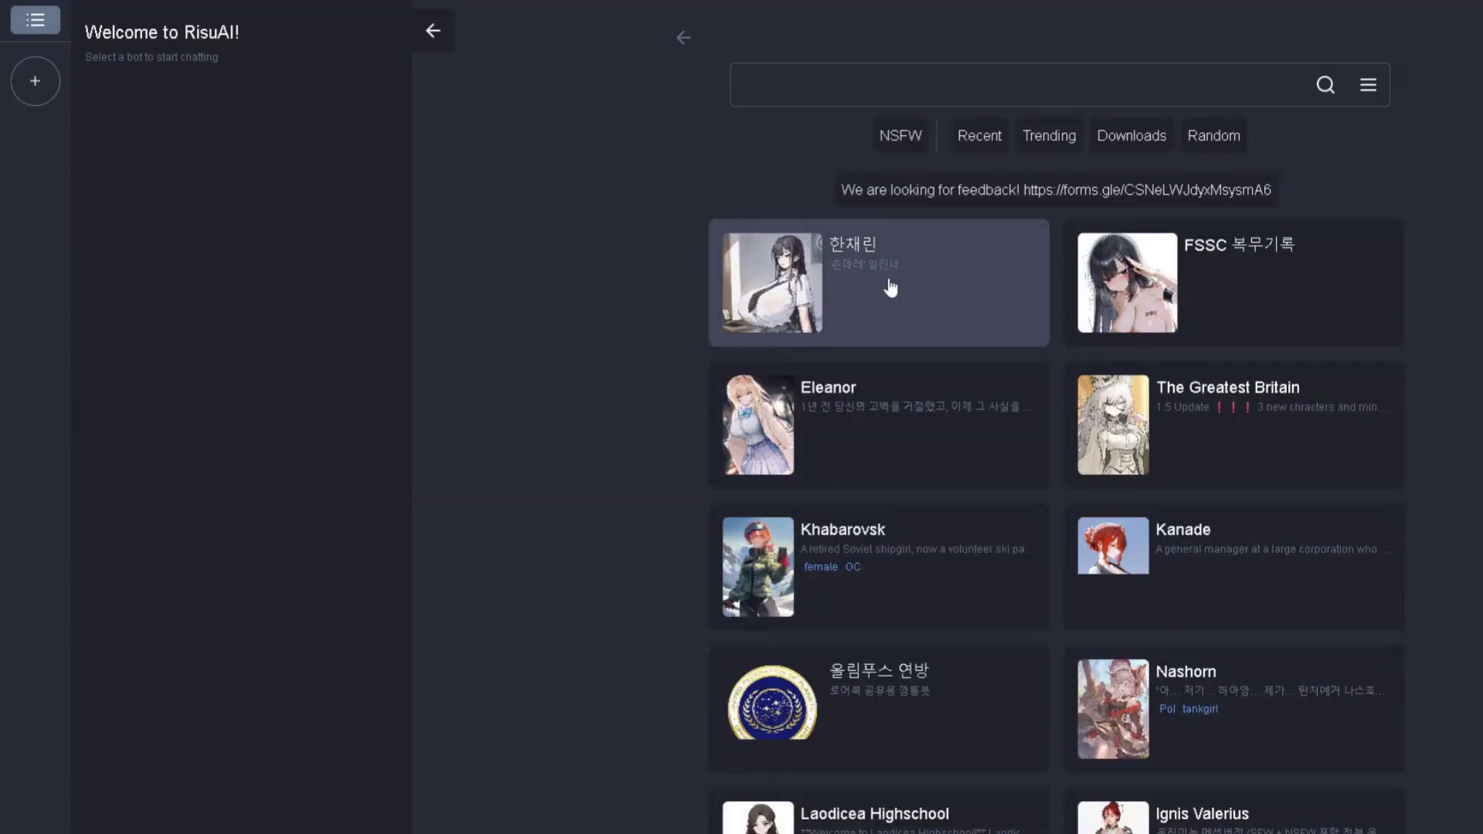
scroll(930, 319, down, 9)
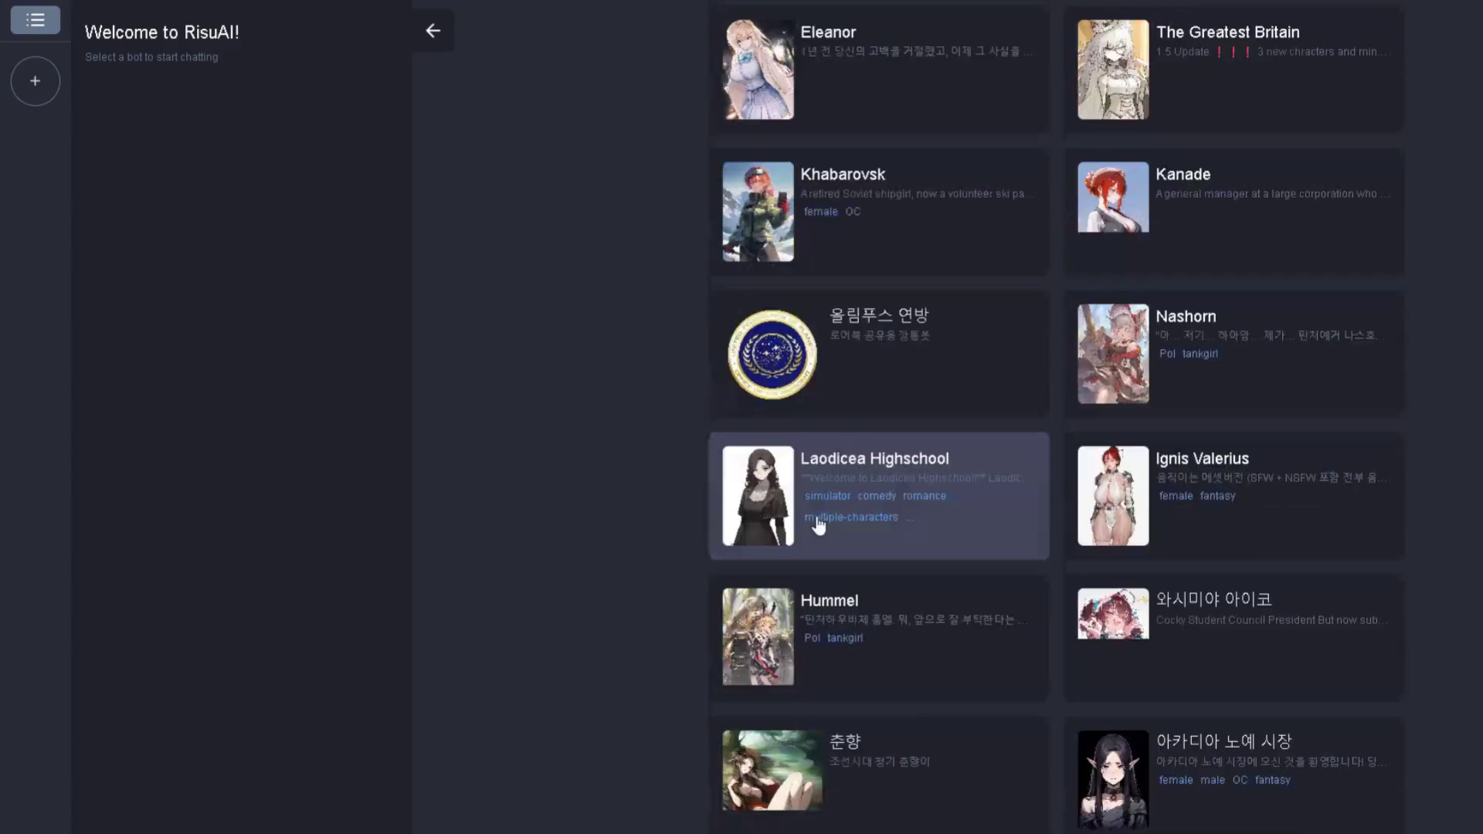
scroll(966, 285, down, 6)
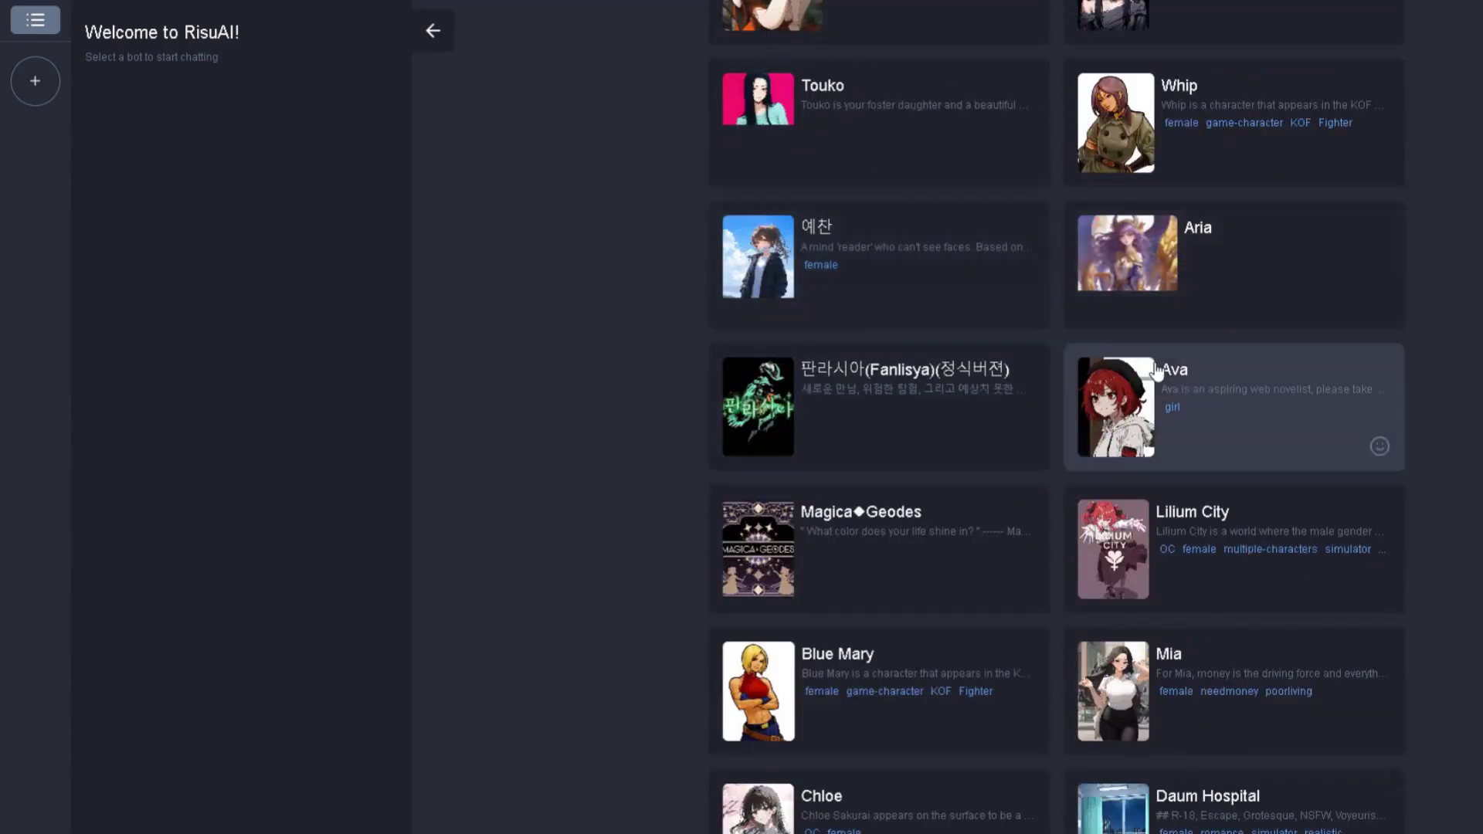
click(1179, 380)
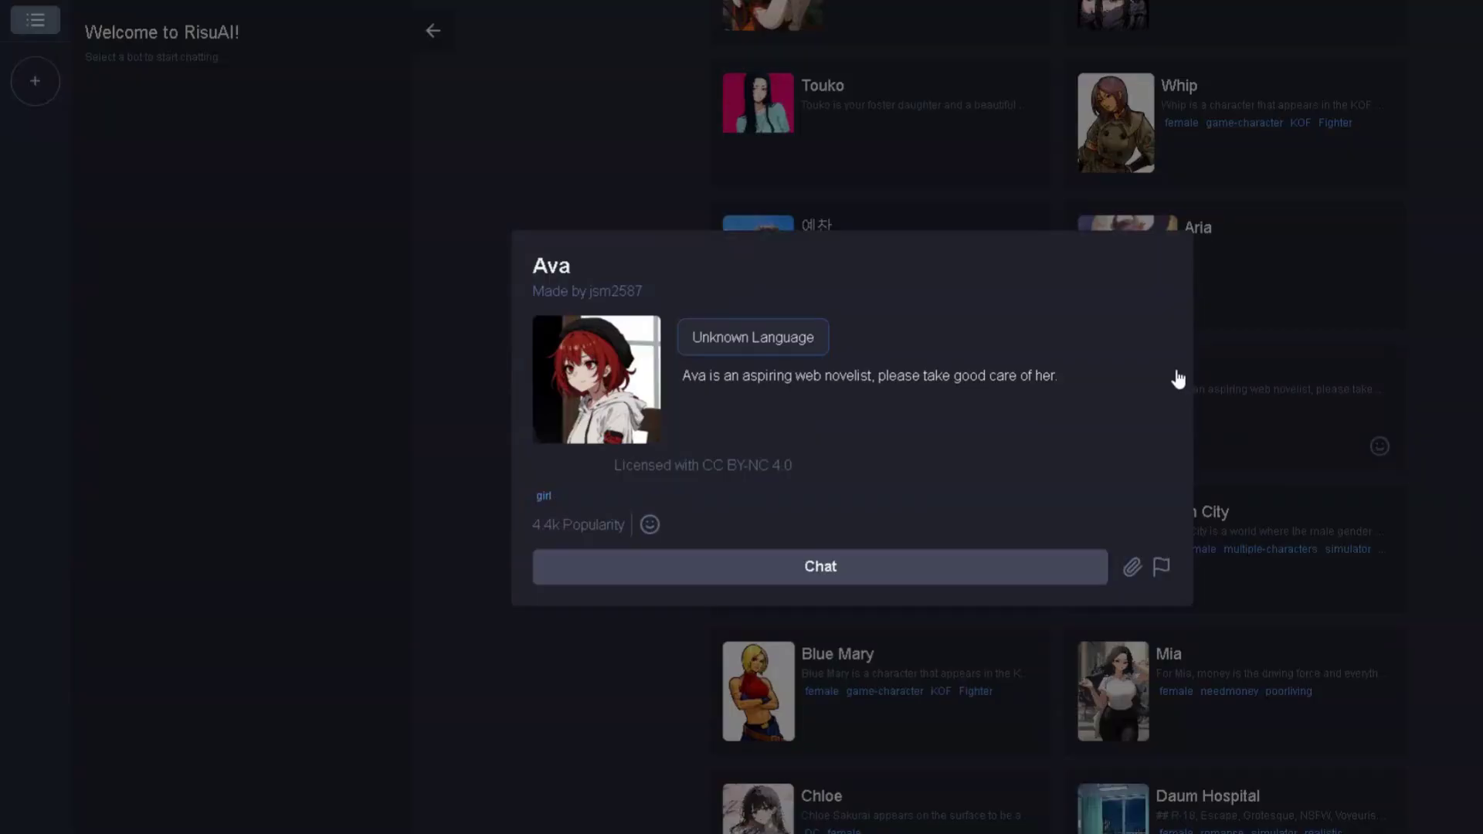
click(811, 573)
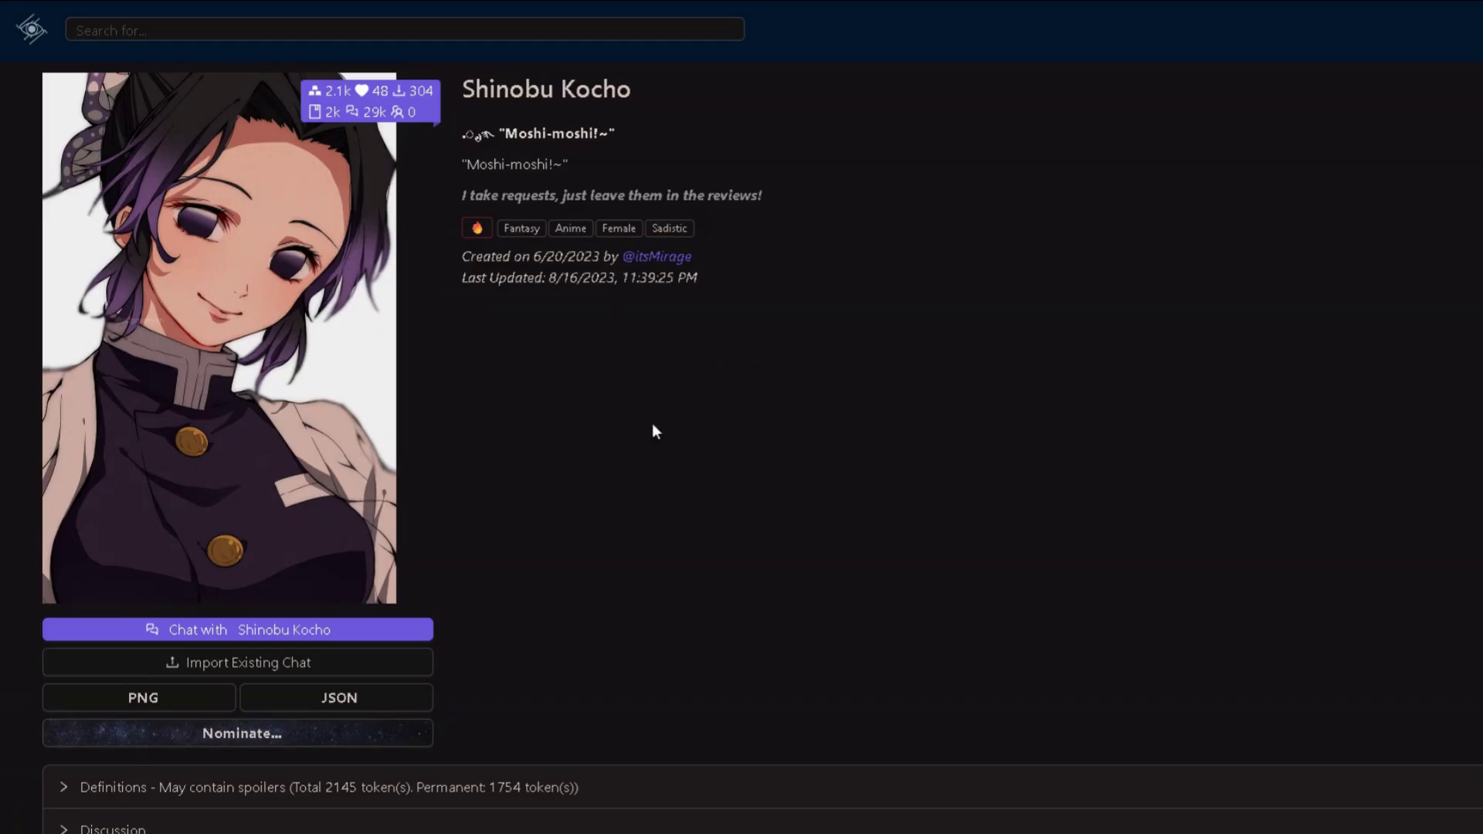
Examine Shinobu Kocho's page on the character website, including its PNG and JSON download options.
scroll(601, 431, down, 2)
scroll(615, 492, up, 1)
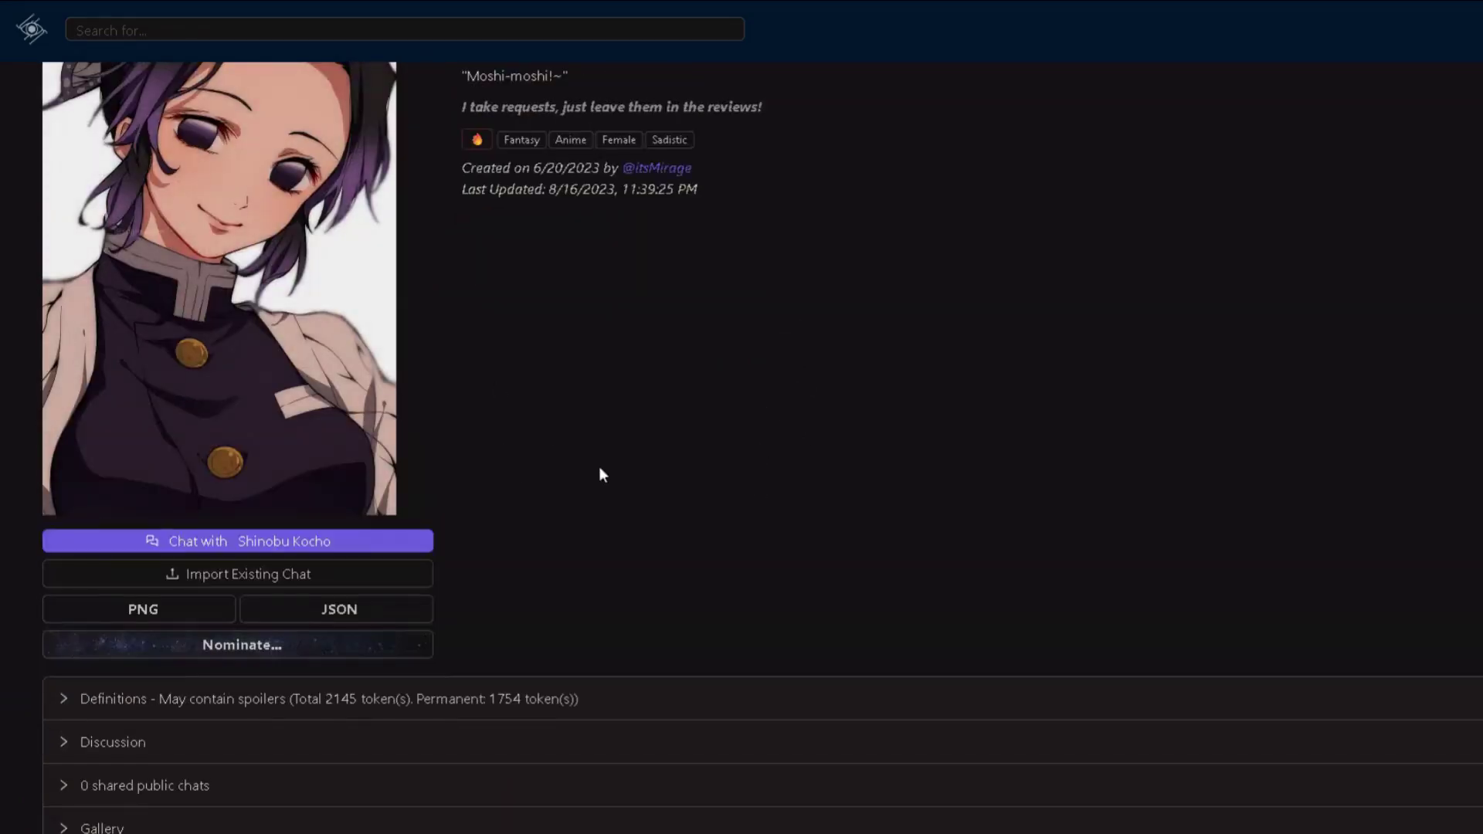
scroll(615, 492, up, 1)
scroll(123, 540, down, 2)
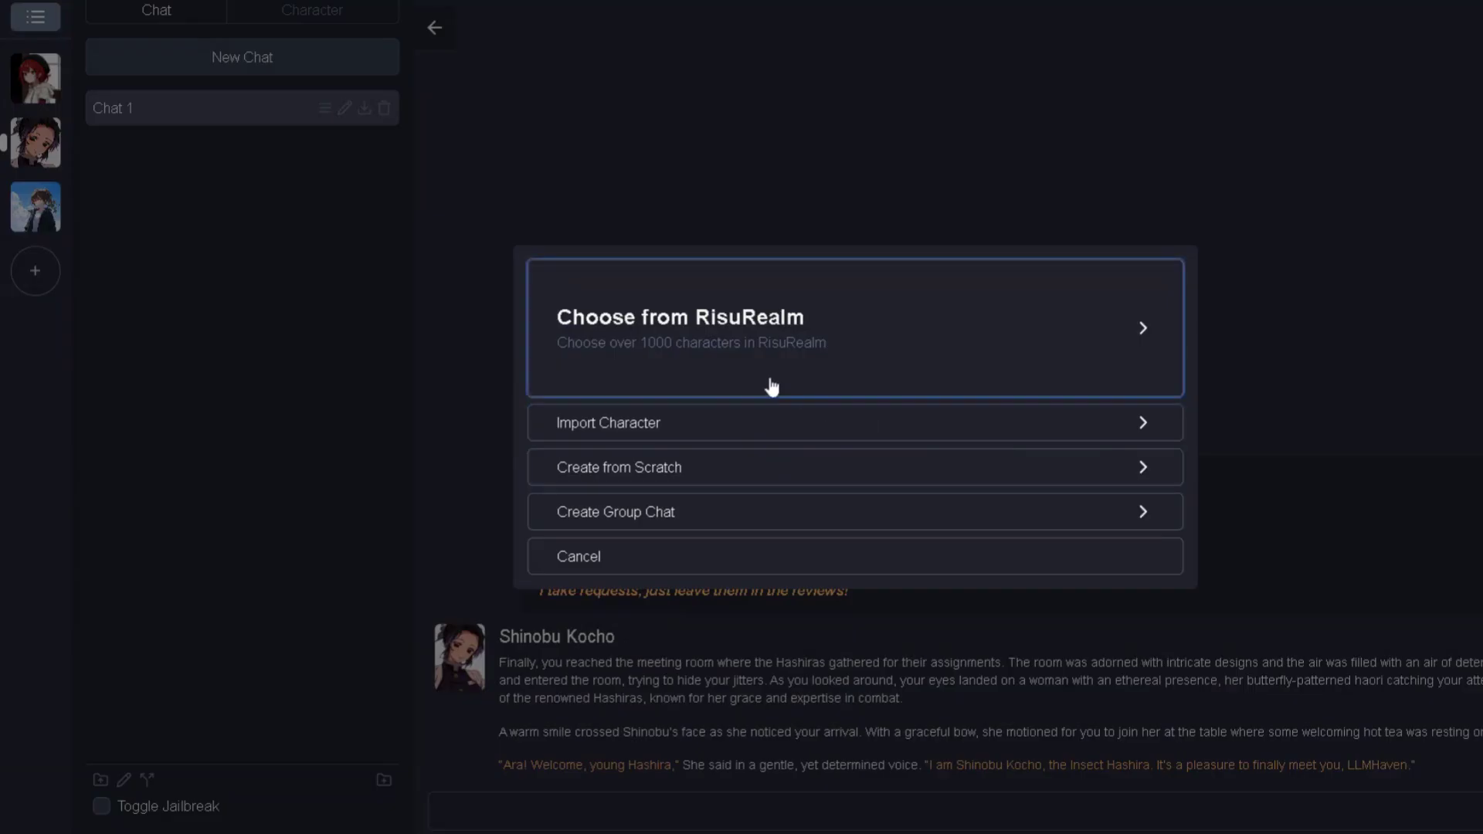
Create a new group chat from RisuAI's options for adding a character.
click(692, 562)
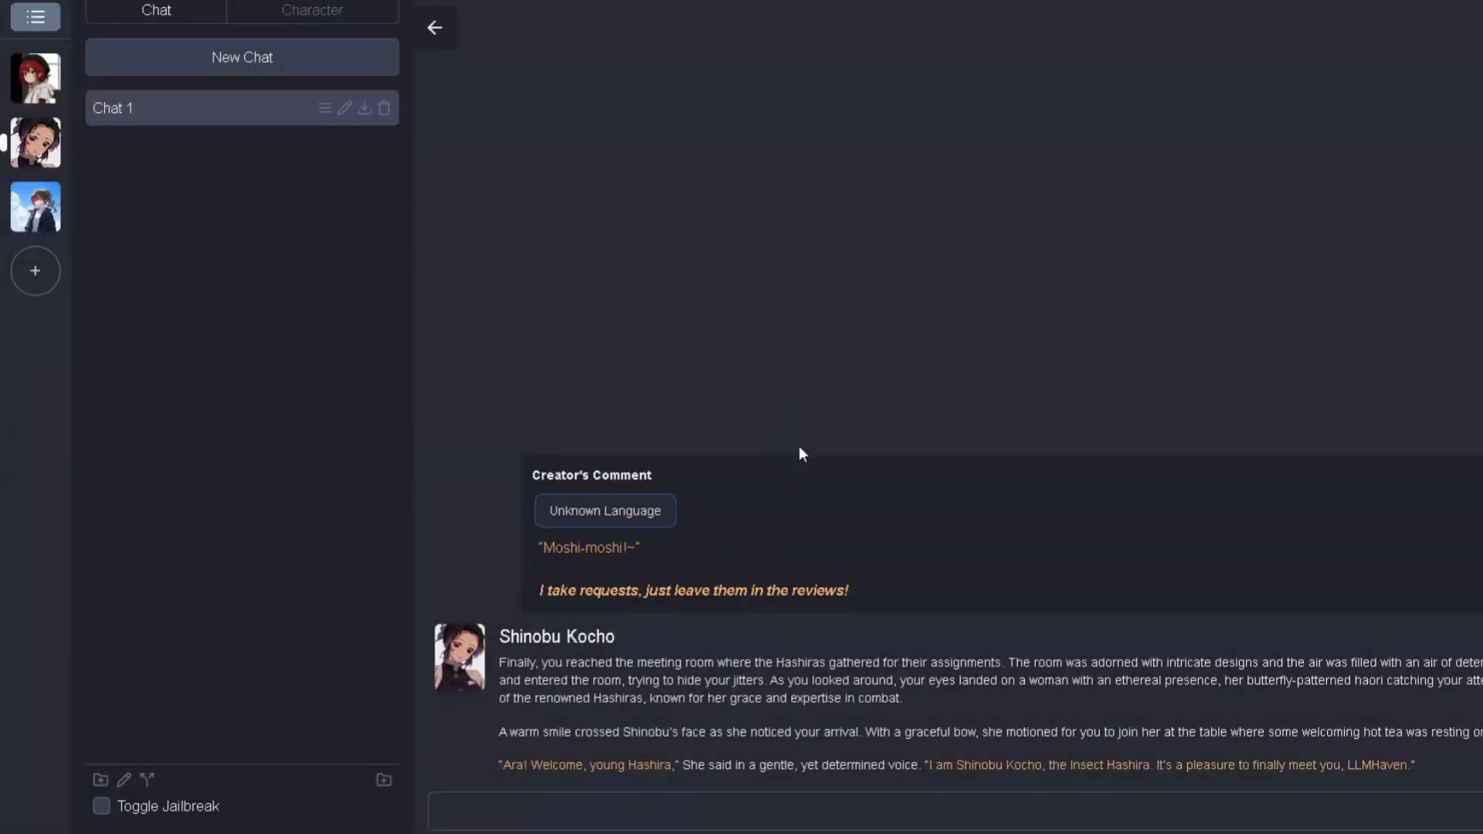
click(34, 292)
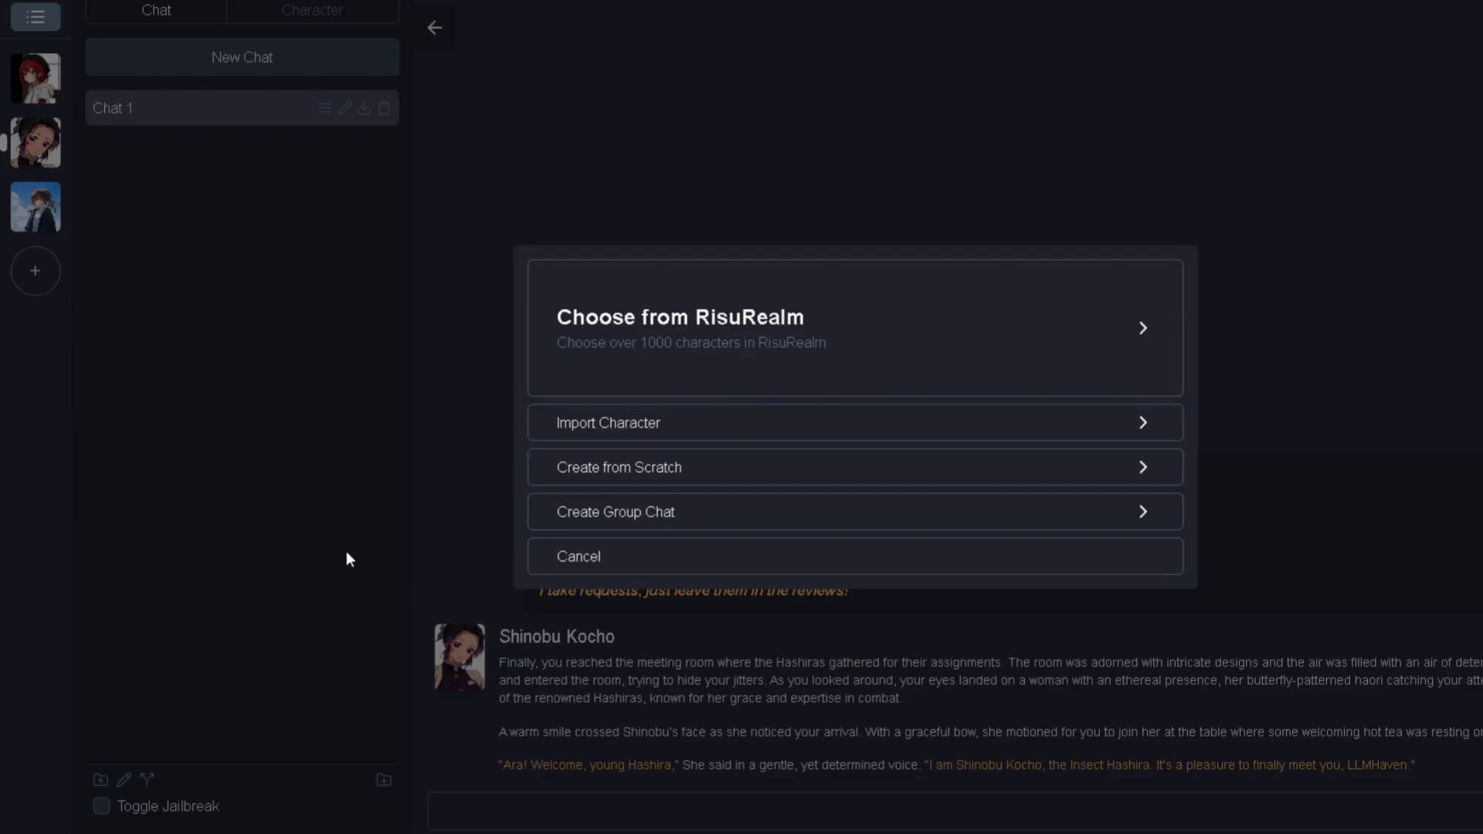
click(622, 518)
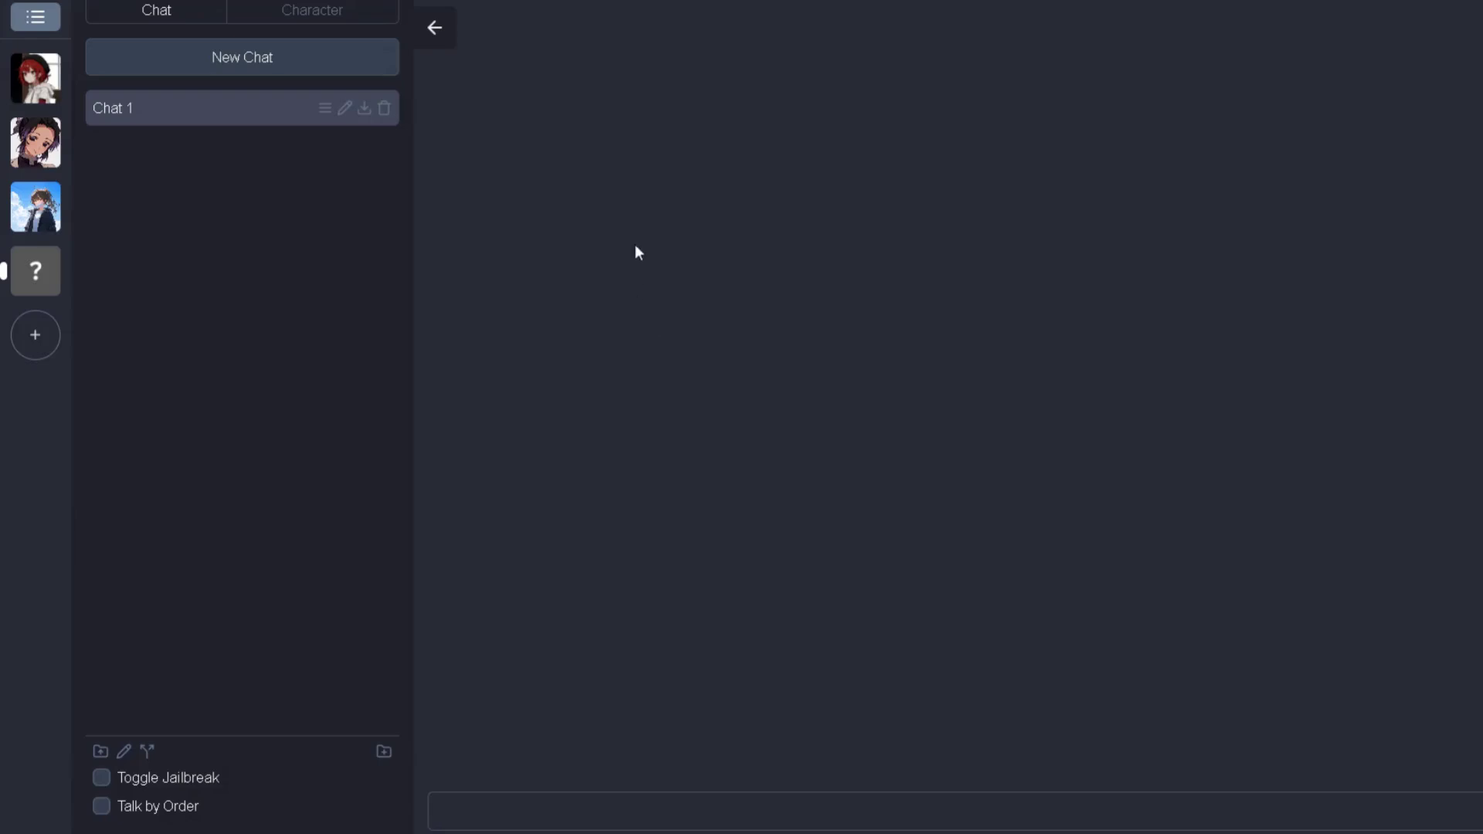
Add Shinobu Kocho and Ava to the group chat, loading the first message of each.
click(312, 16)
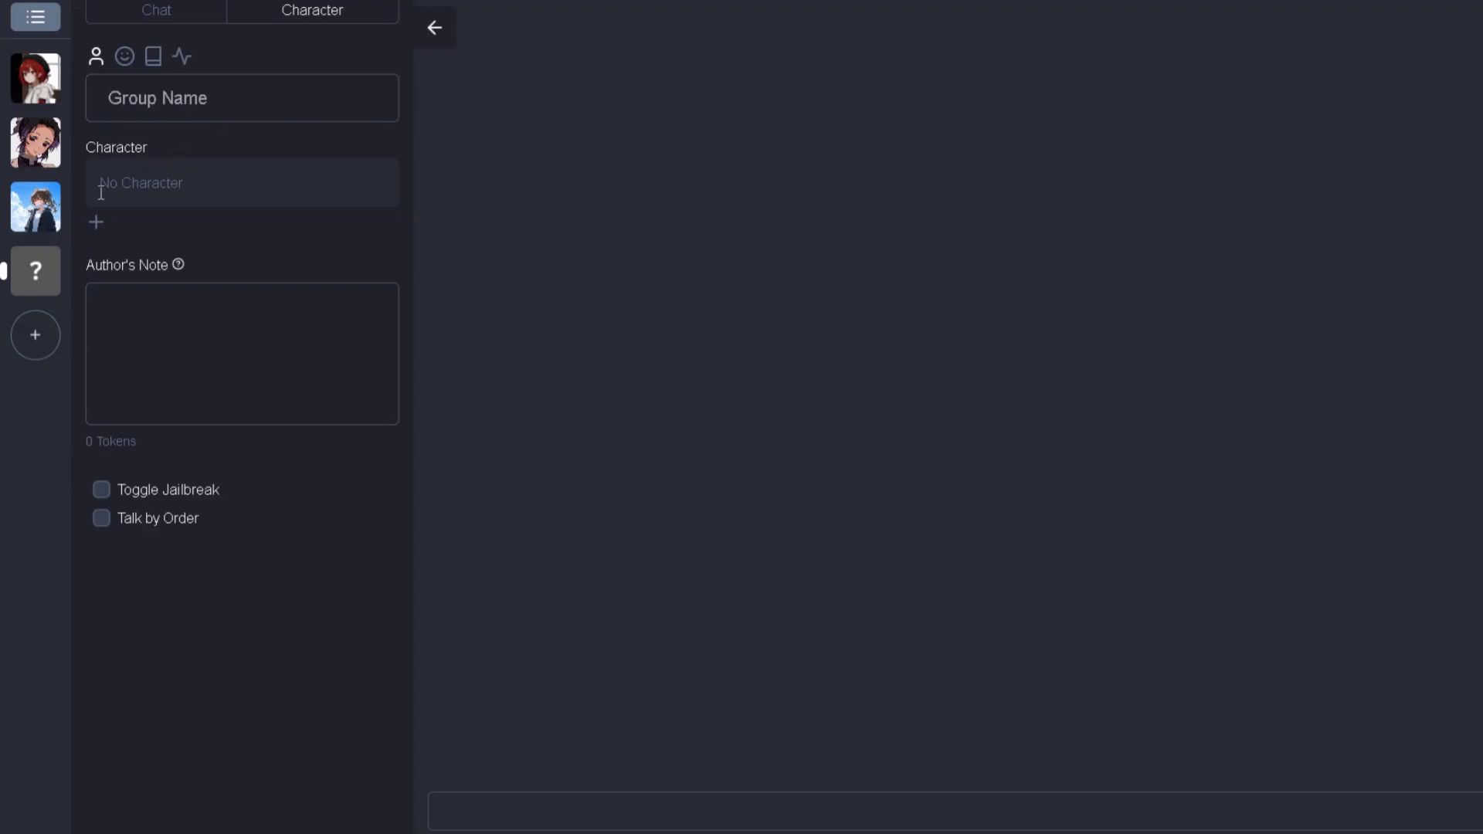
click(97, 224)
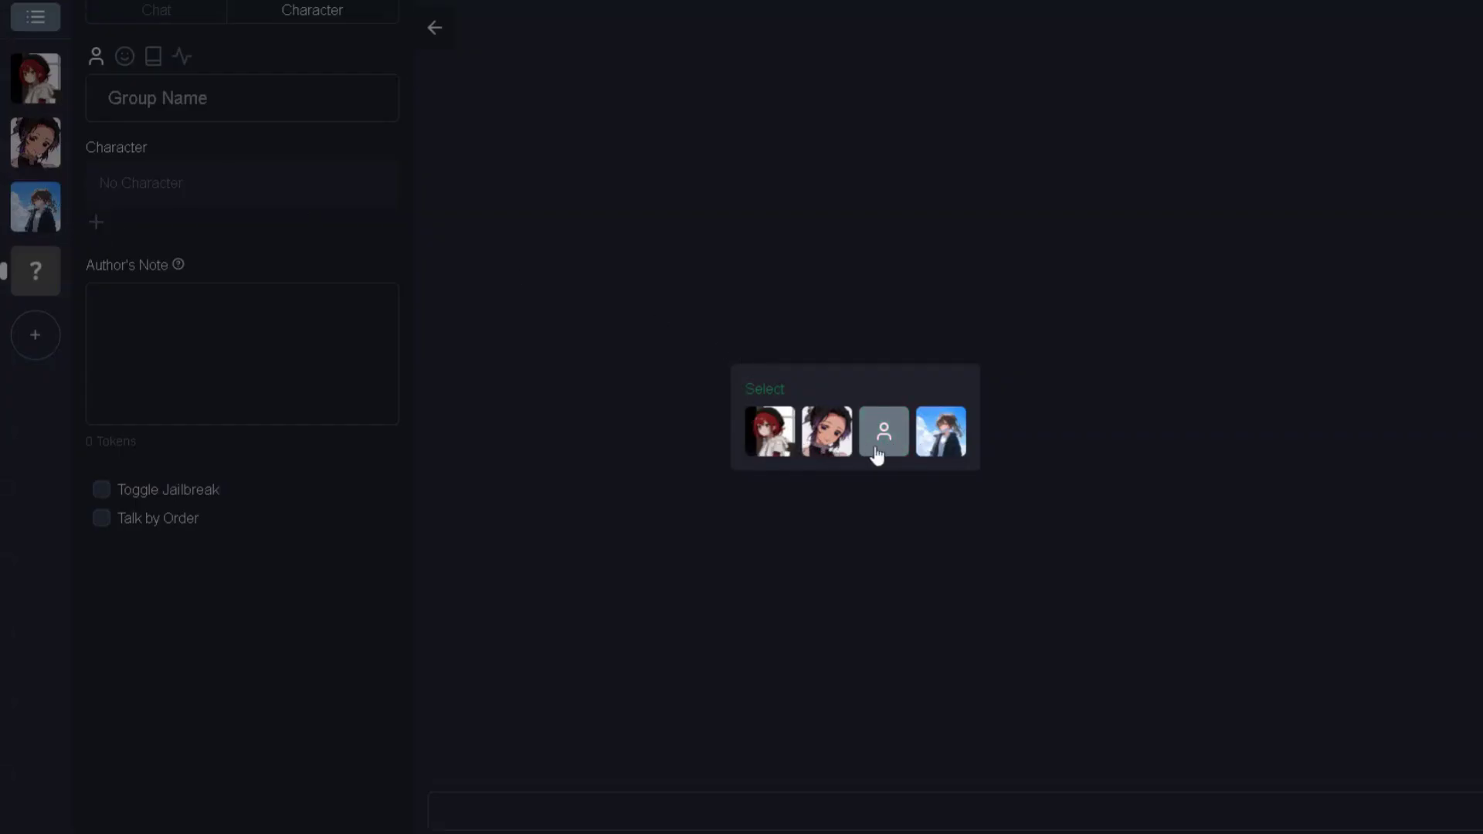
click(825, 445)
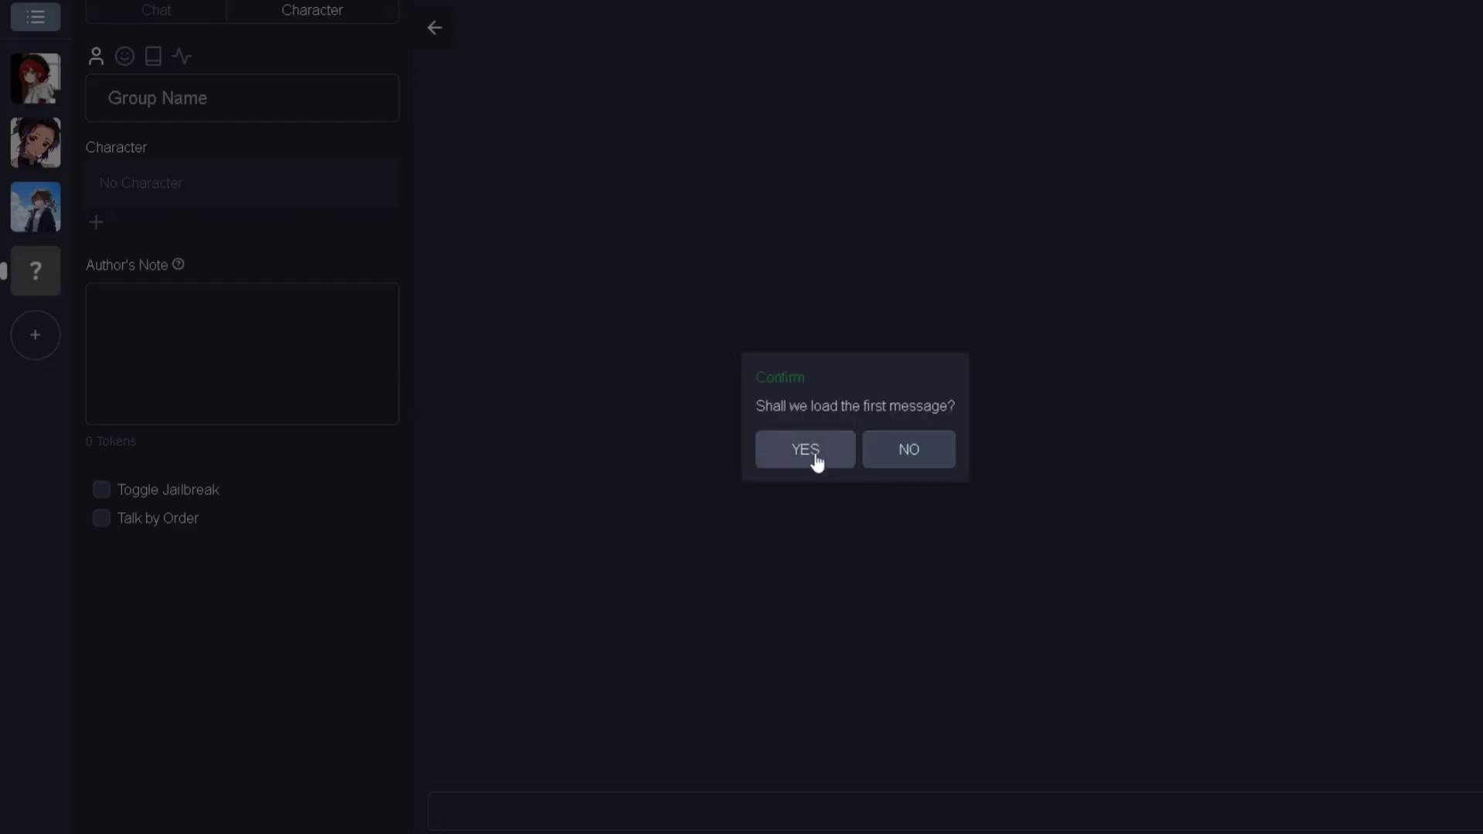
click(799, 452)
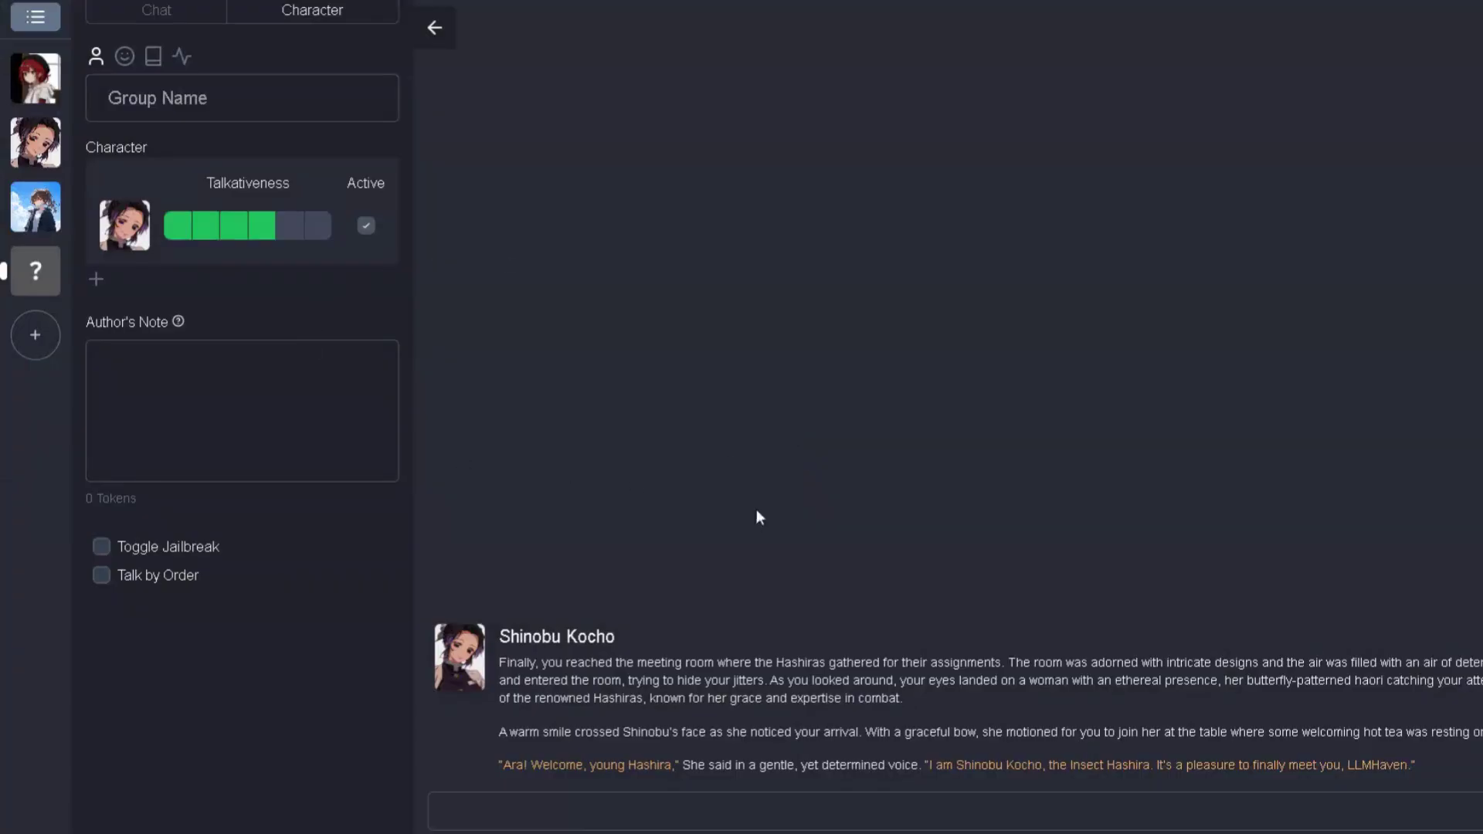
click(96, 279)
click(780, 450)
click(782, 453)
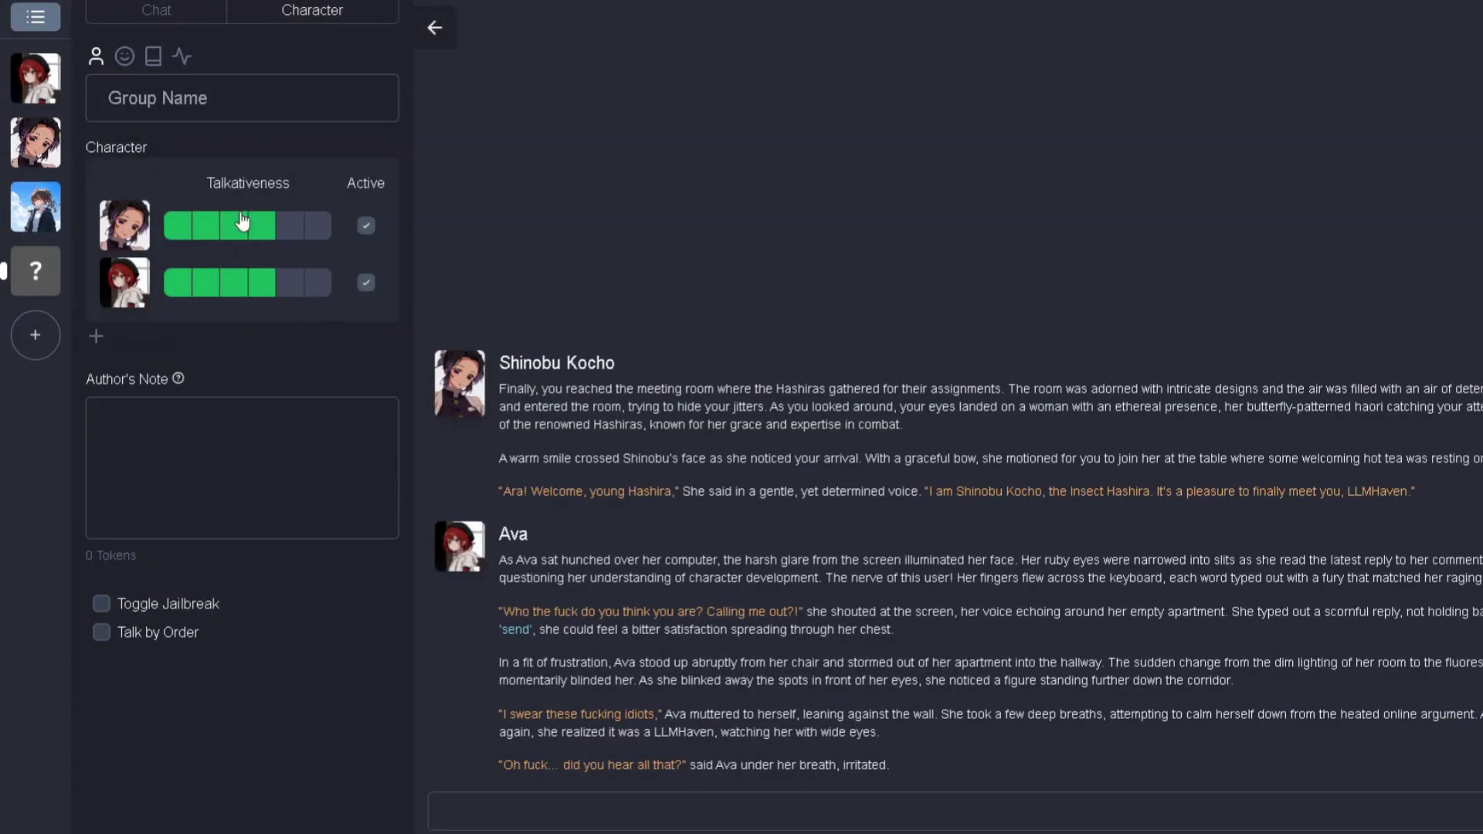
Raise Ava's talkativeness to the maximum and review both characters' replies in the group chat.
click(205, 227)
click(318, 286)
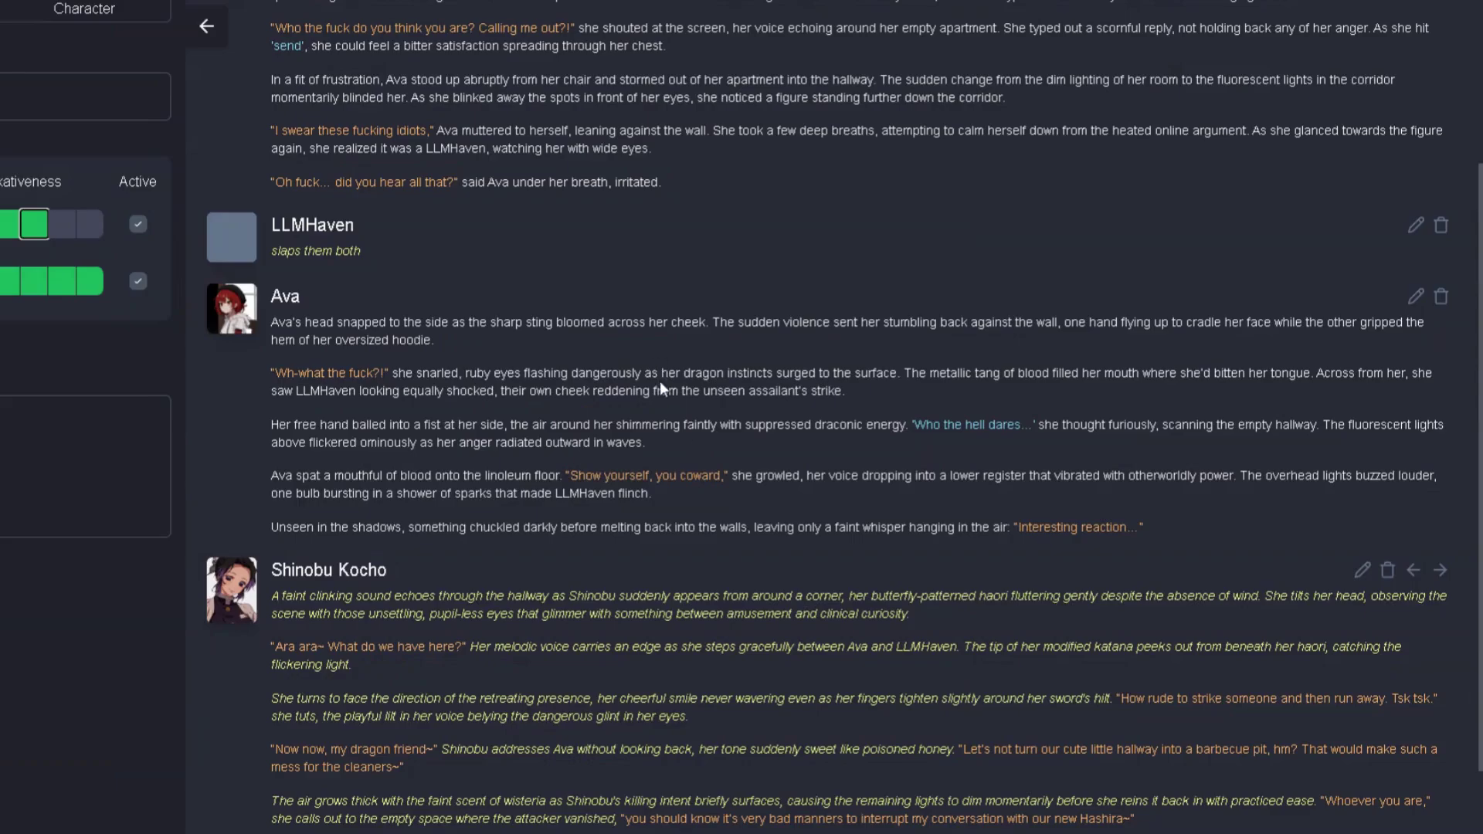
scroll(661, 388, down, 2)
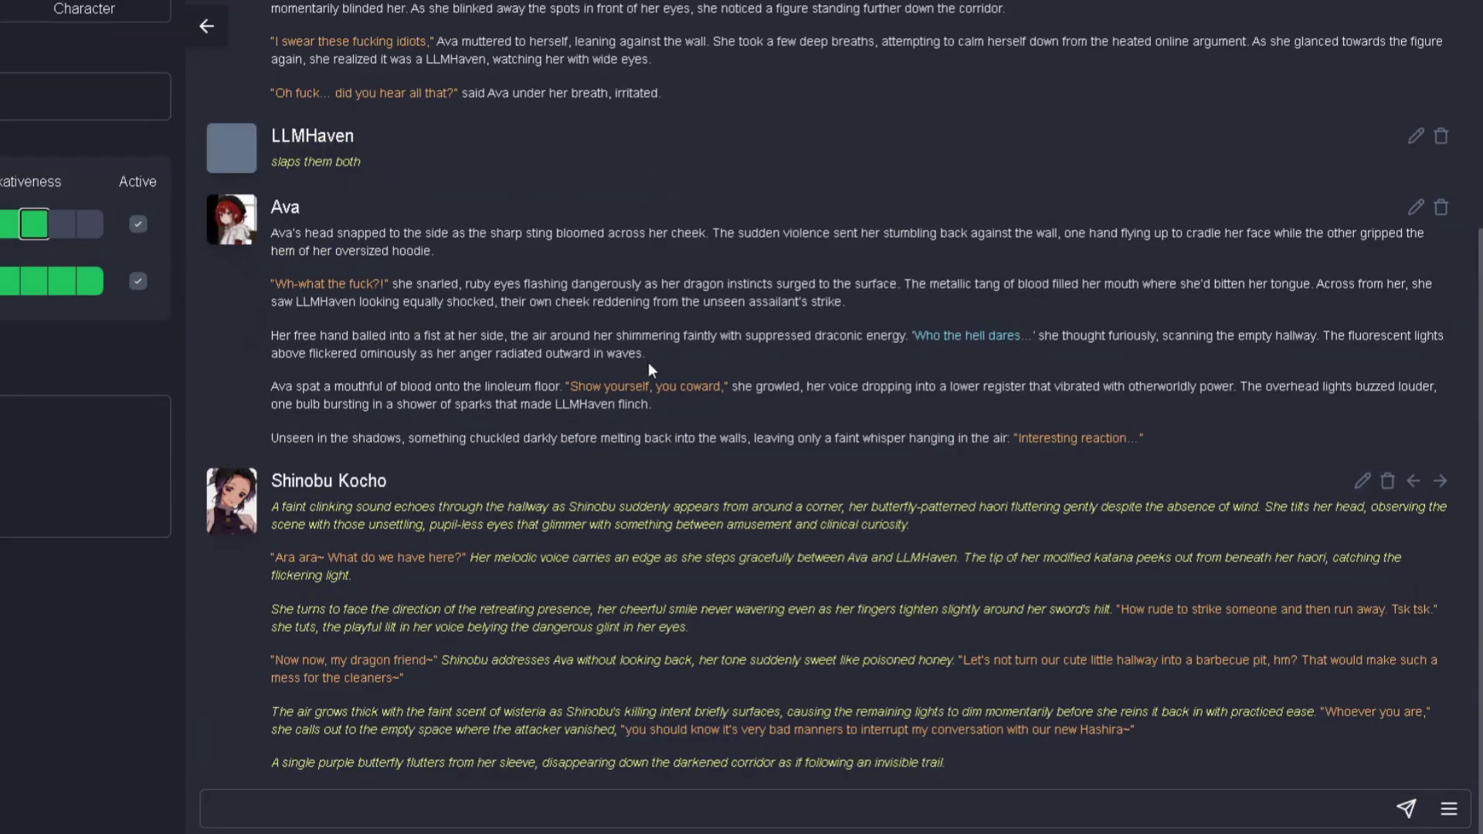
scroll(653, 281, up, 2)
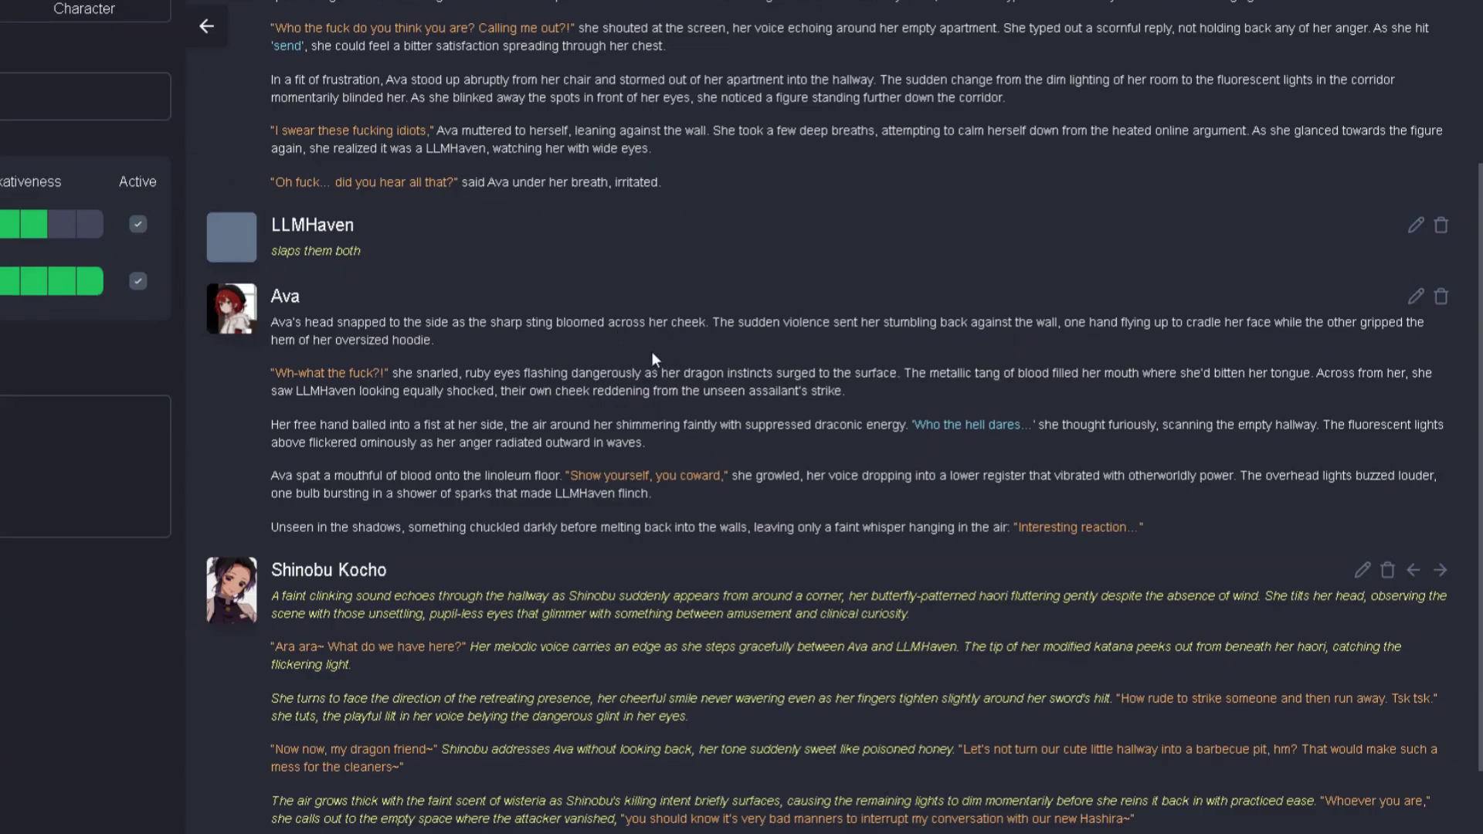
scroll(657, 360, down, 2)
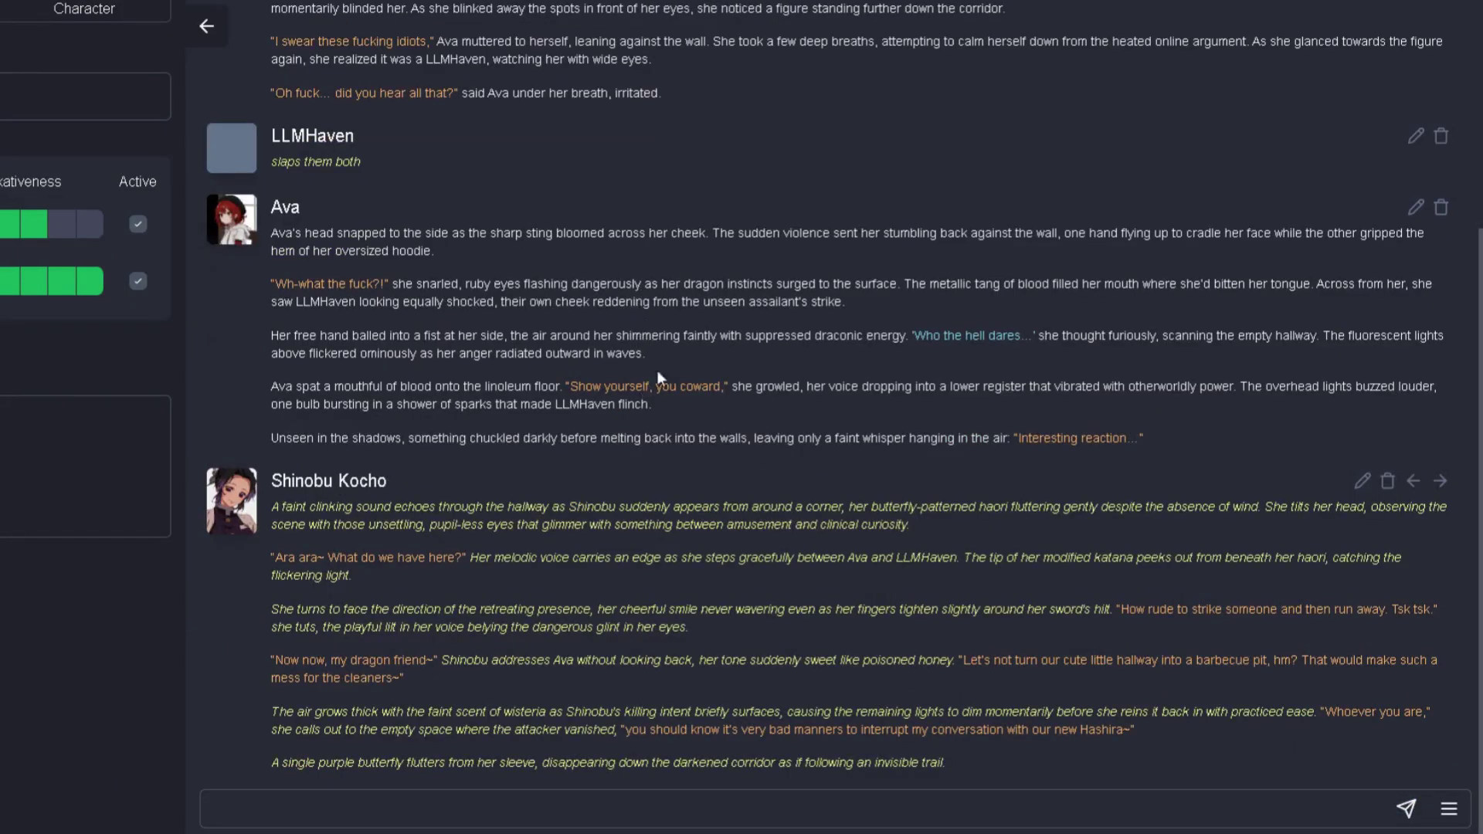